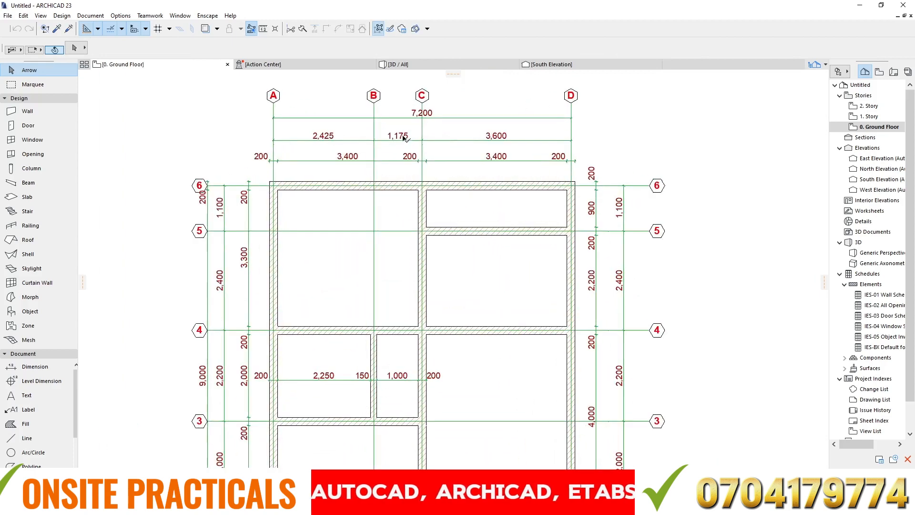
Step: Examine the ground floor plan's walls, grid lines and dimension chains, selecting and deselecting elements
scroll(364, 149, down, 5)
scroll(363, 149, up, 5)
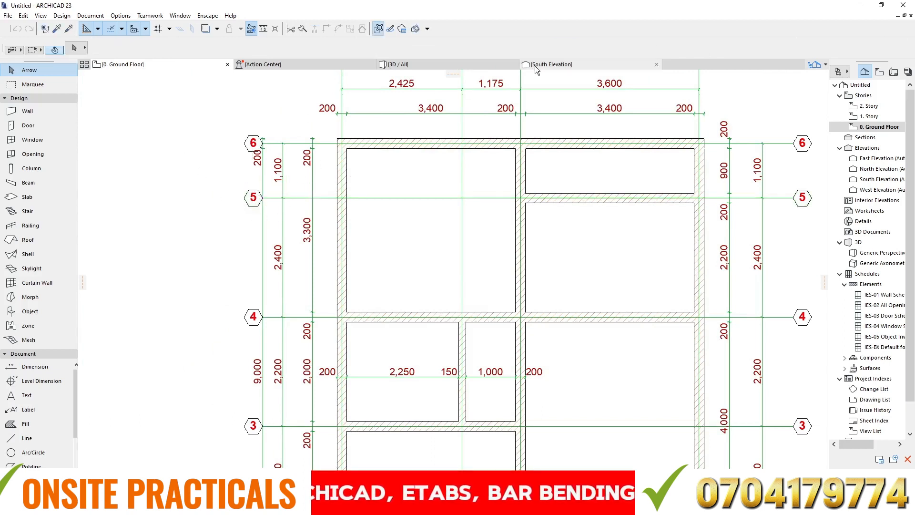
scroll(364, 171, down, 5)
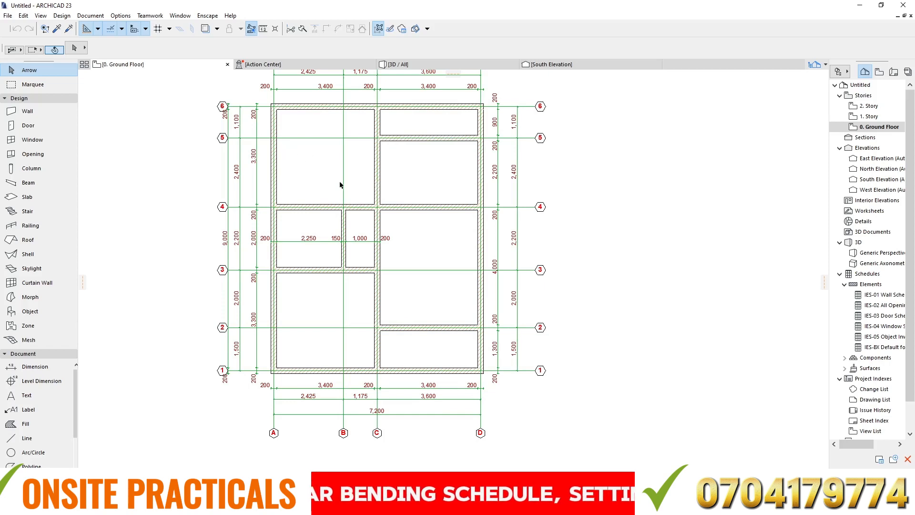
scroll(293, 162, down, 4)
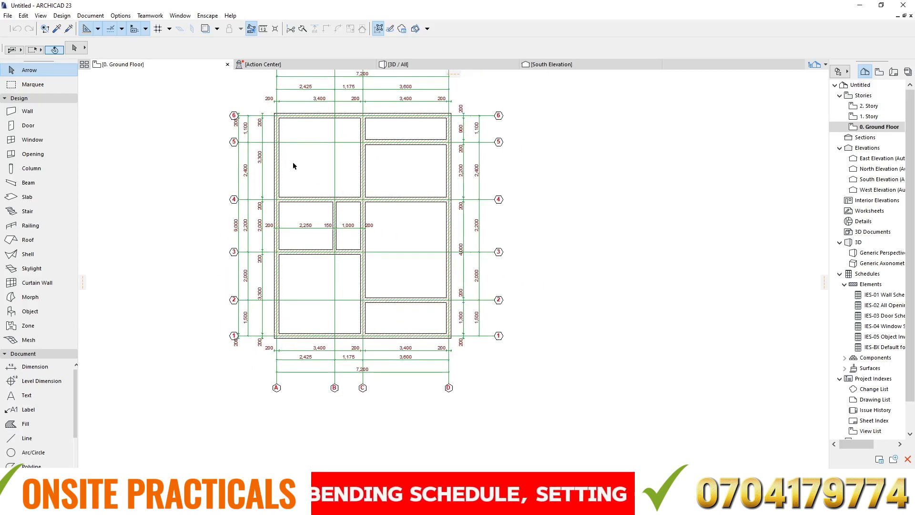
drag(254, 88, 448, 312)
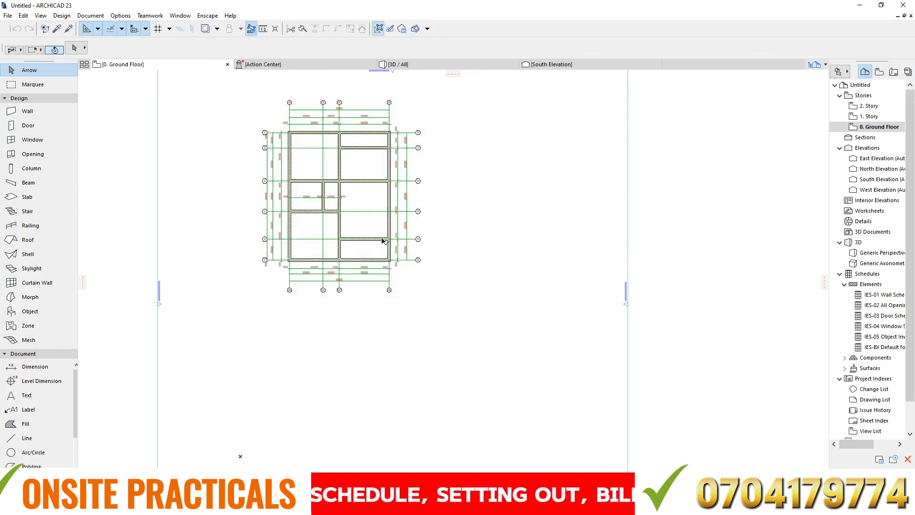
drag(248, 104, 441, 324)
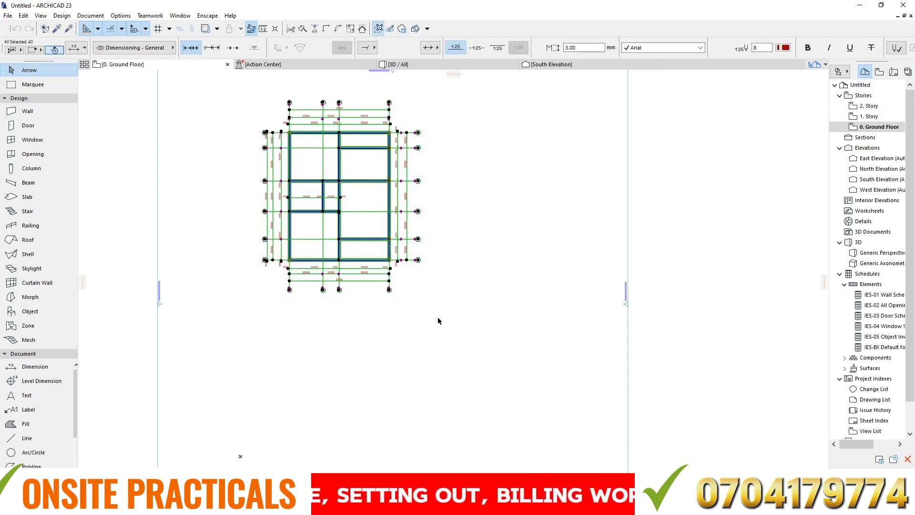
click(281, 100)
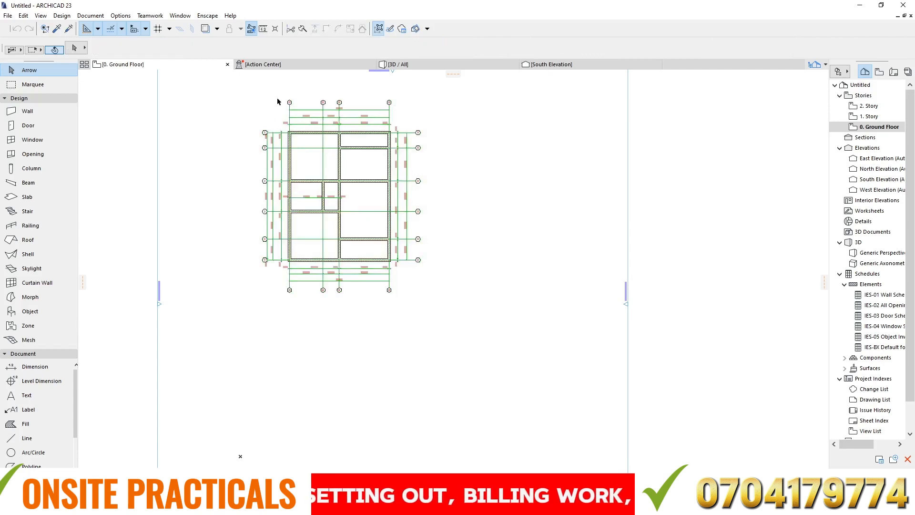
scroll(282, 101, up, 1)
scroll(282, 101, up, 2)
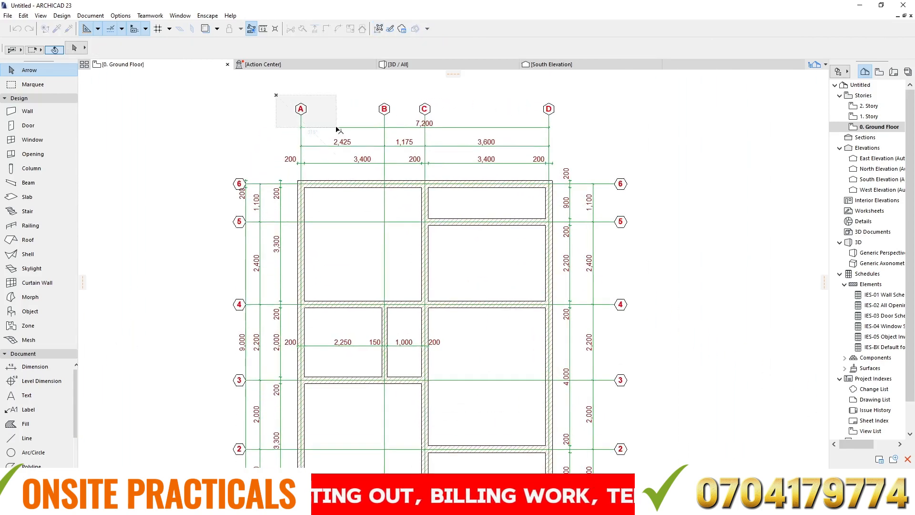
drag(347, 90, 404, 125)
click(333, 102)
scroll(356, 125, down, 2)
scroll(423, 109, up, 3)
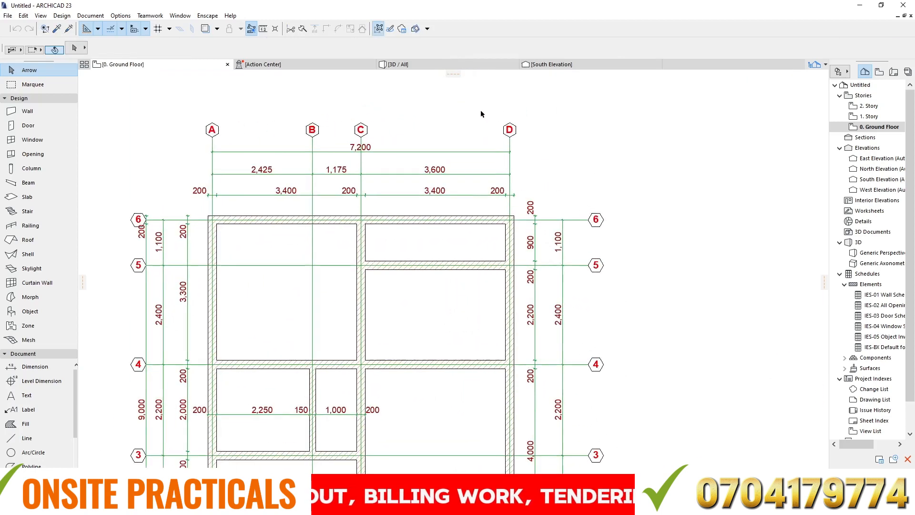
drag(546, 141, 464, 108)
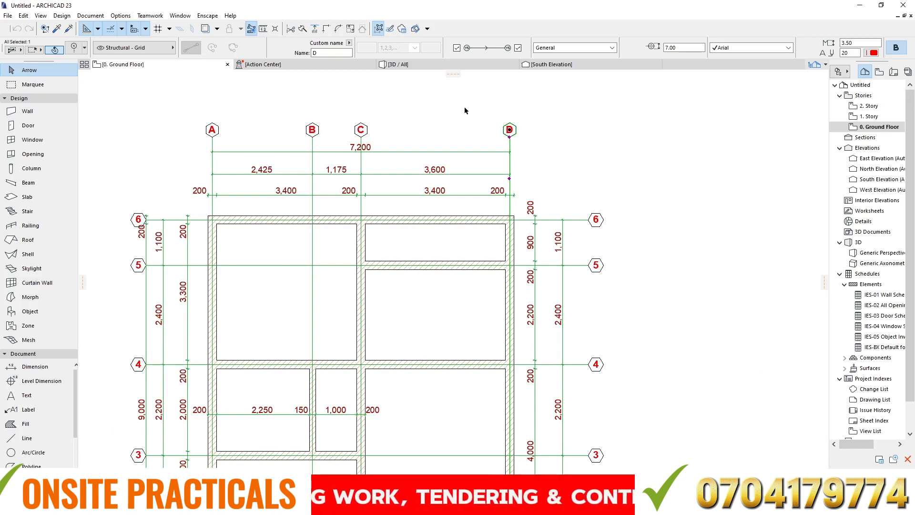
scroll(313, 88, down, 2)
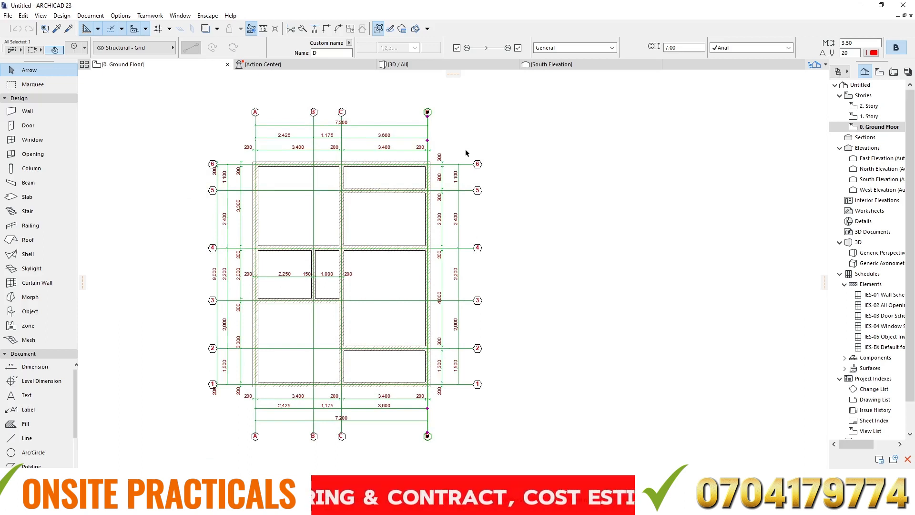
drag(472, 144, 553, 418)
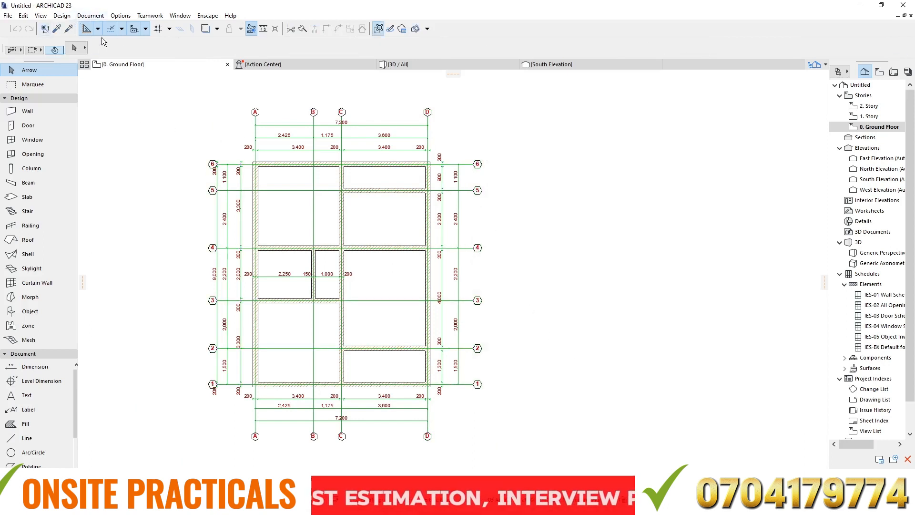
Step: View the layer combinations and layer list in the Layers (Model Views) settings, and close the settings
click(84, 17)
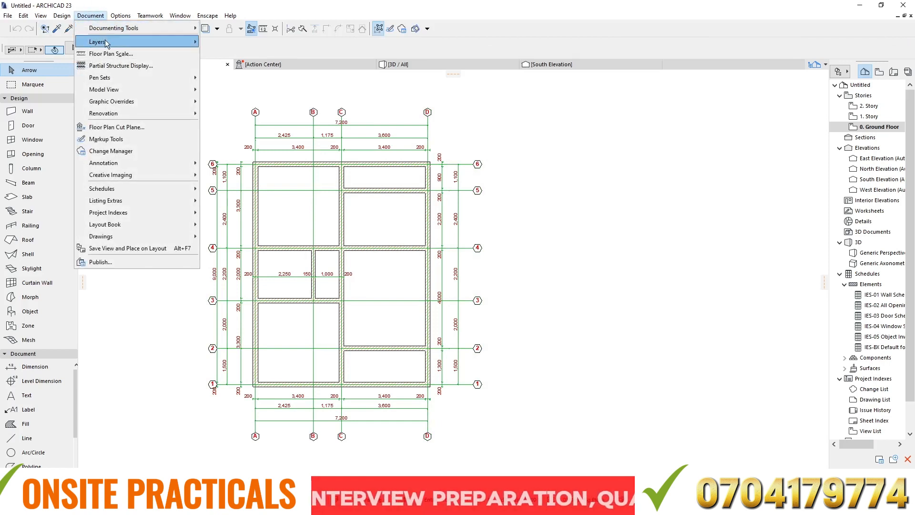
mouse_move(107, 44)
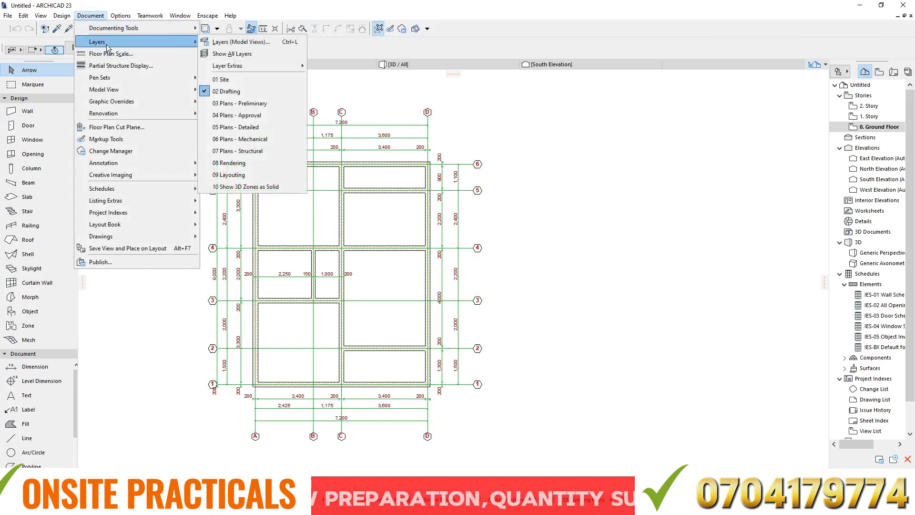
click(575, 138)
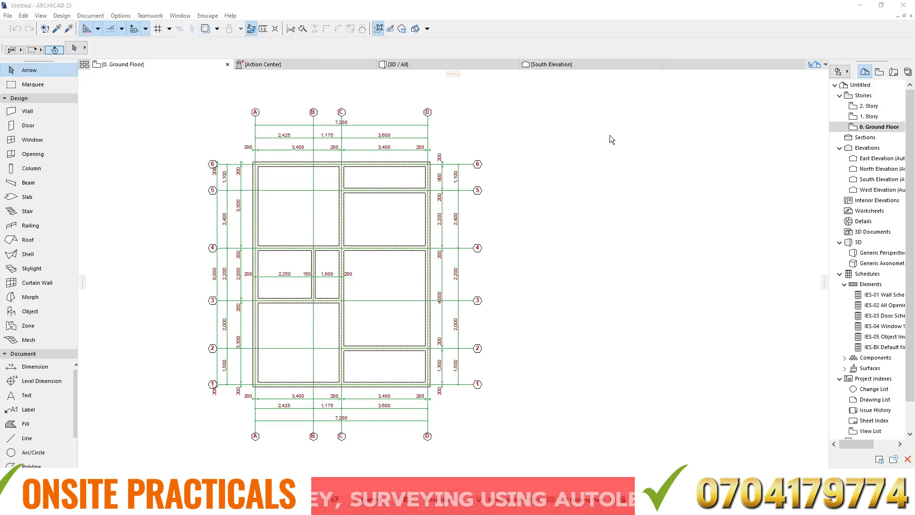
key(ctrl+l)
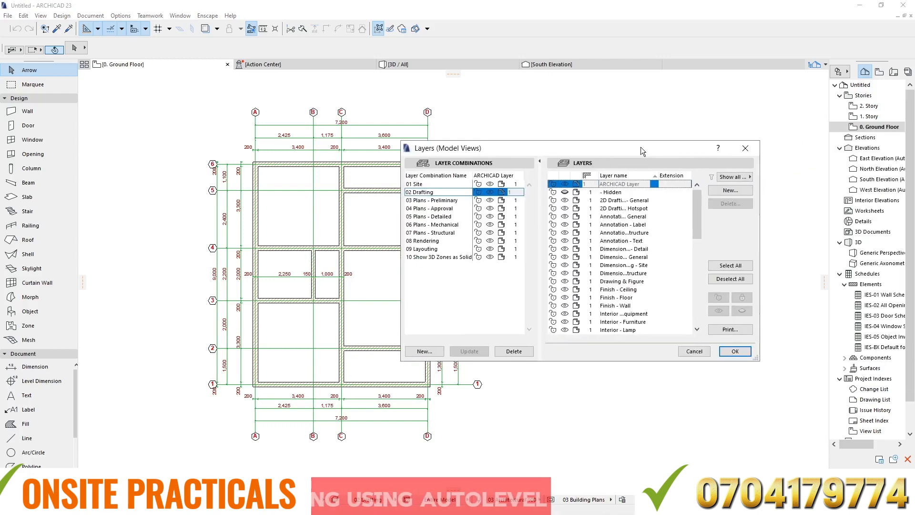
drag(640, 147, 539, 120)
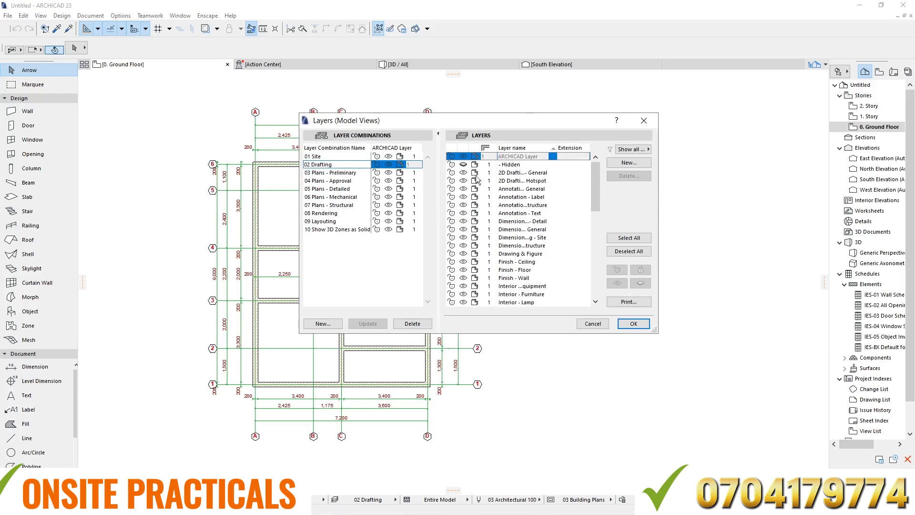
click(644, 120)
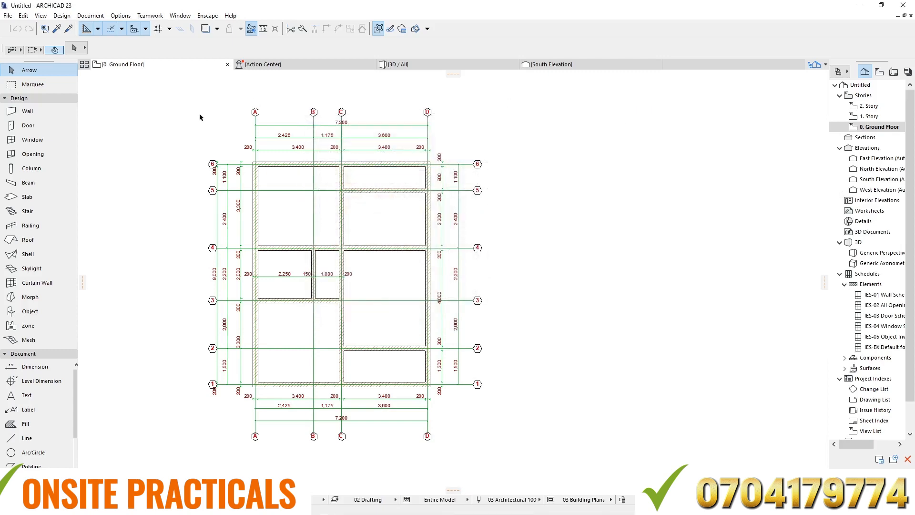
Step: Open the Layers (Model Views) settings and switch the "- Hidden" layer on and off again
click(90, 16)
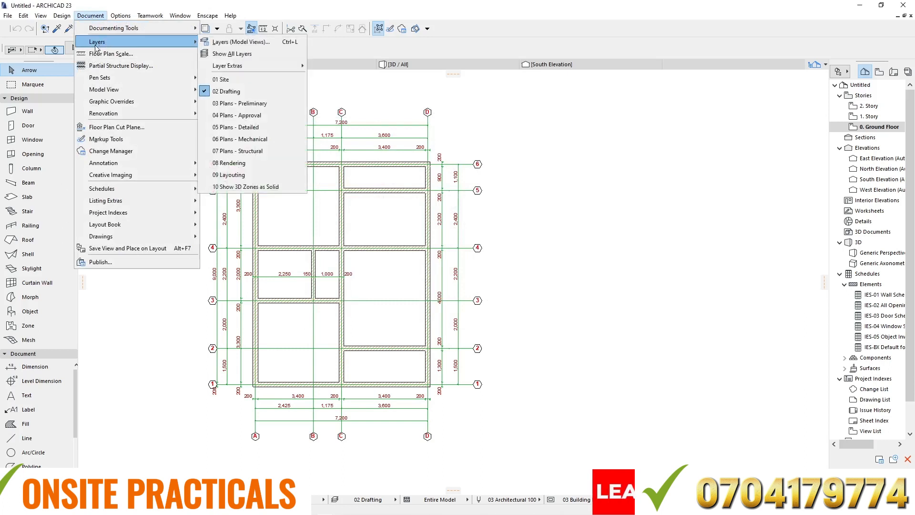
mouse_move(122, 41)
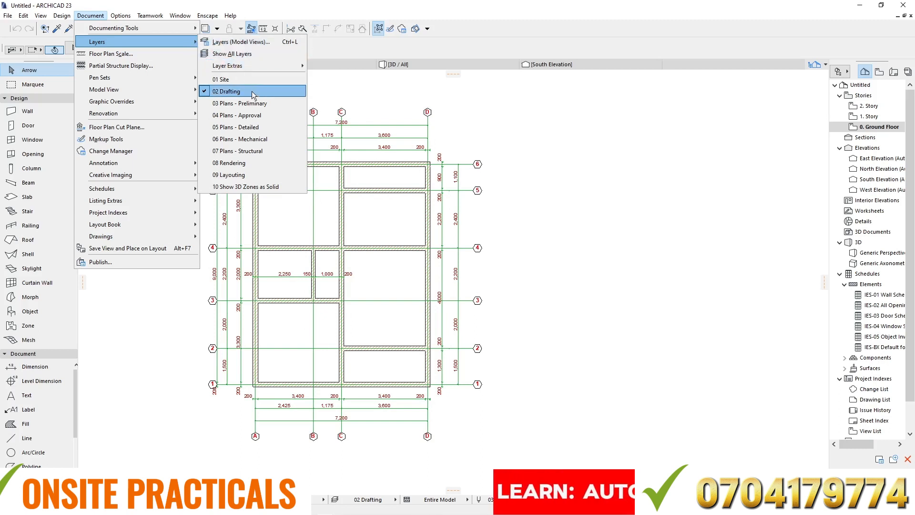
click(220, 43)
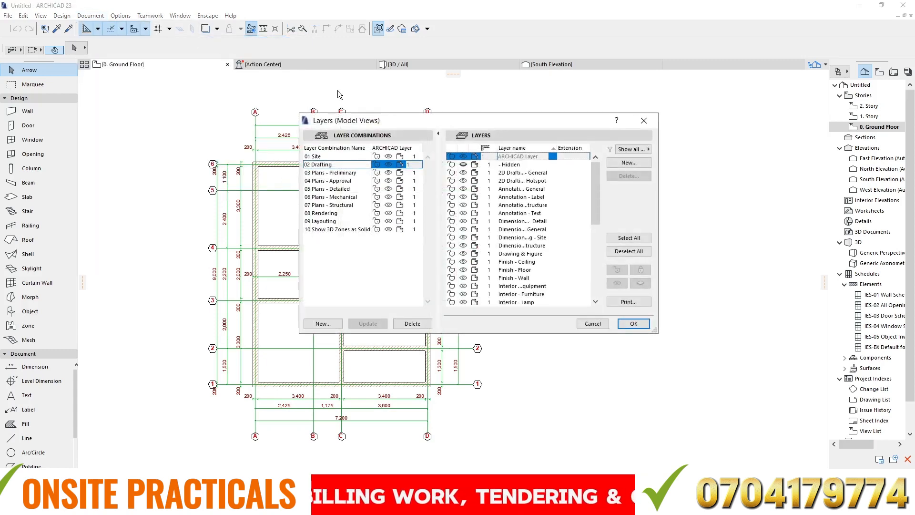
drag(462, 121, 389, 115)
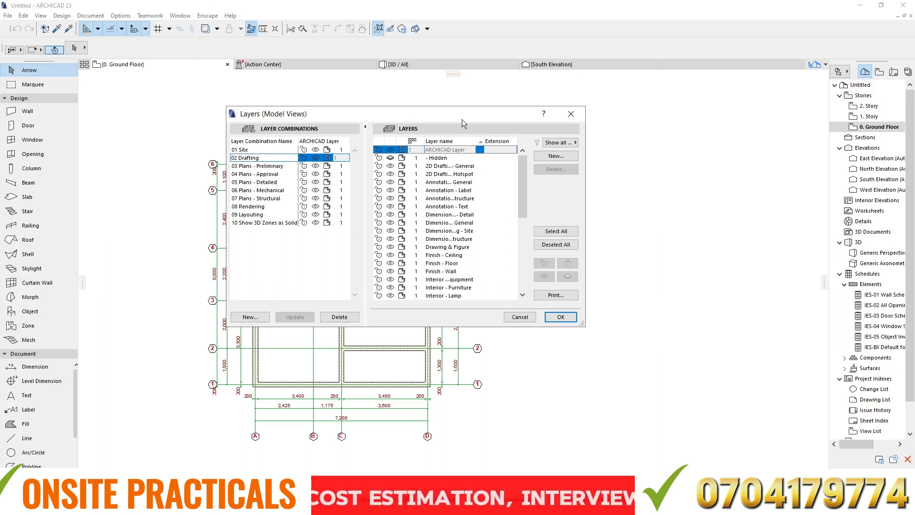
click(391, 159)
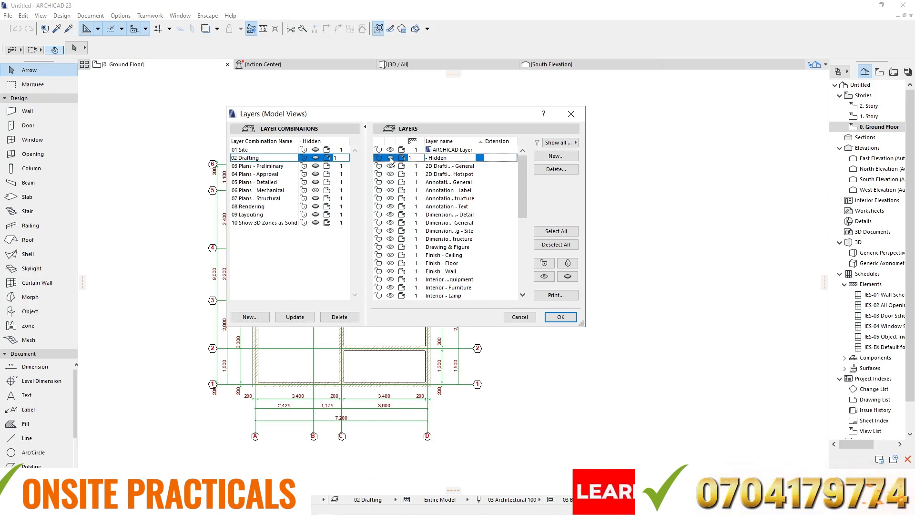
click(392, 151)
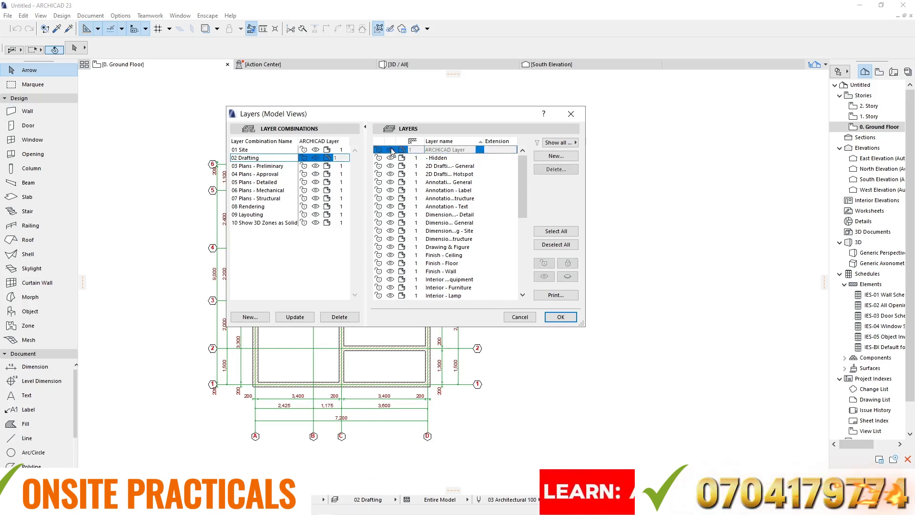
click(392, 158)
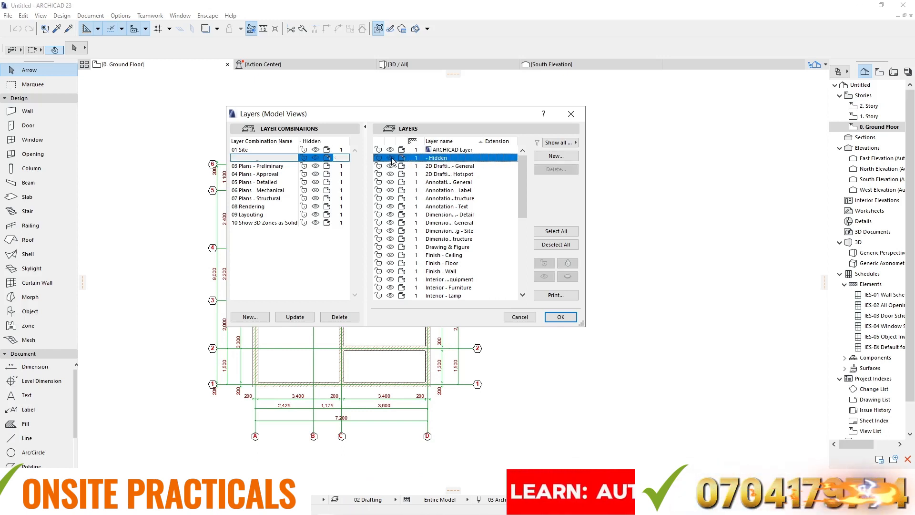
Step: Hide the 2D Drafting layers, all Annotation layers, and the Dimensioning Detail, General and Site layers
click(391, 166)
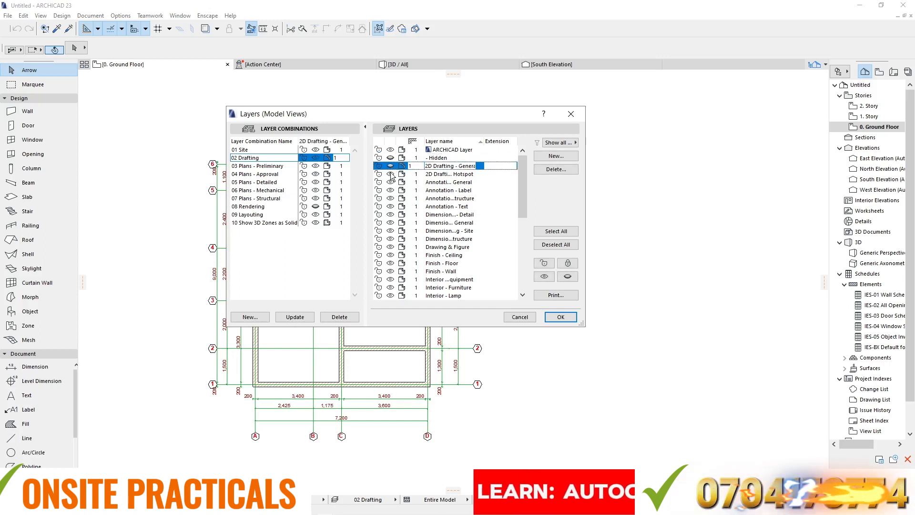
click(391, 174)
click(391, 182)
click(390, 190)
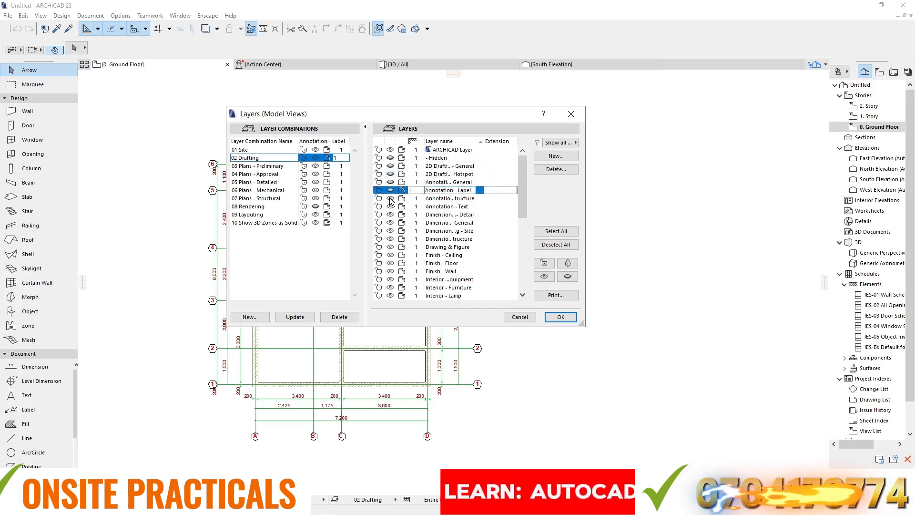
click(390, 198)
click(390, 206)
click(391, 214)
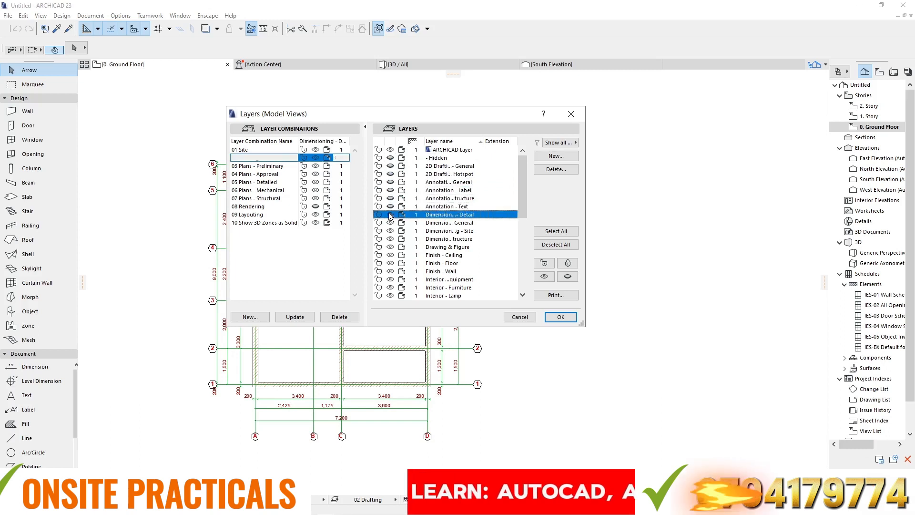
click(391, 222)
click(391, 231)
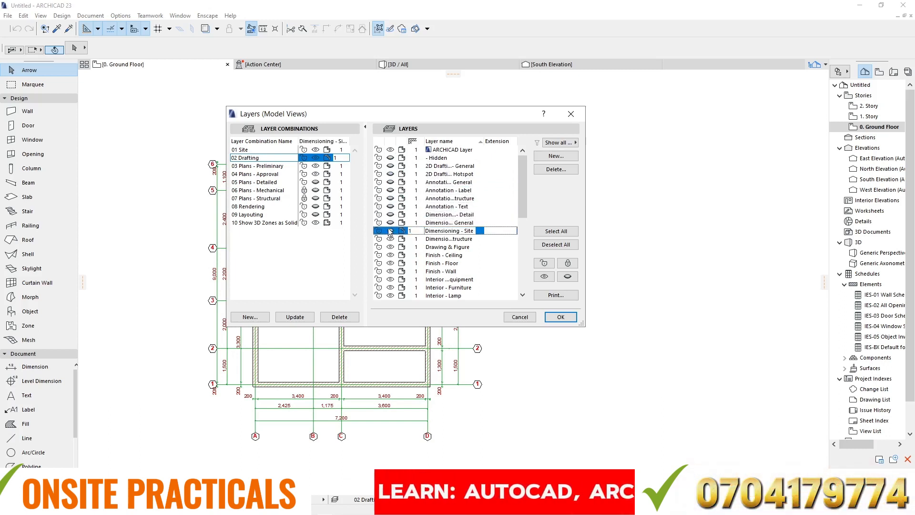
Step: Show the hidden Dimensioning, Annotation and 2D Drafting layers again, make the "- Hidden" layer visible, and accept the layer settings
click(391, 223)
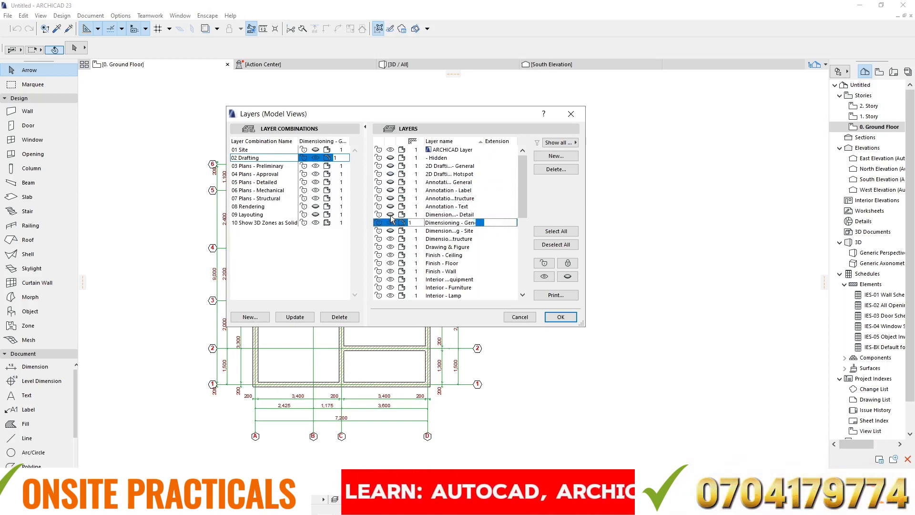
click(391, 215)
click(392, 205)
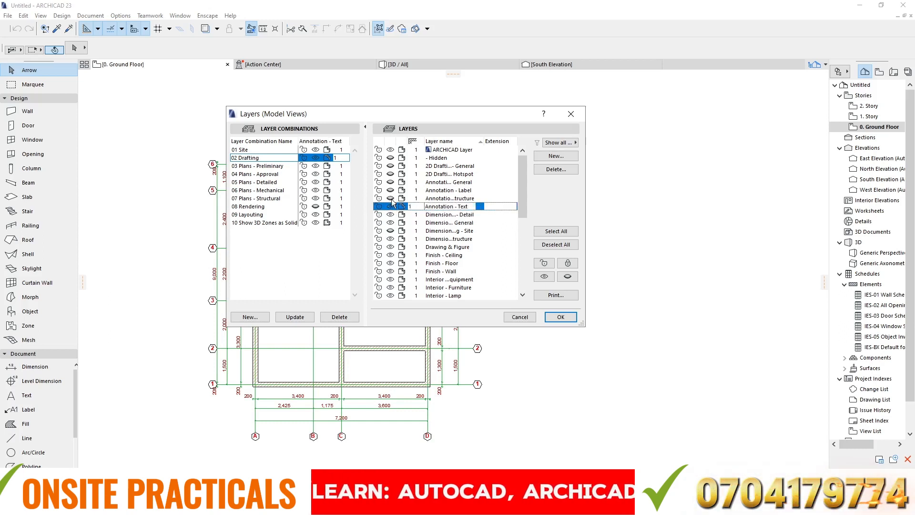
click(391, 199)
click(390, 191)
click(391, 183)
click(391, 174)
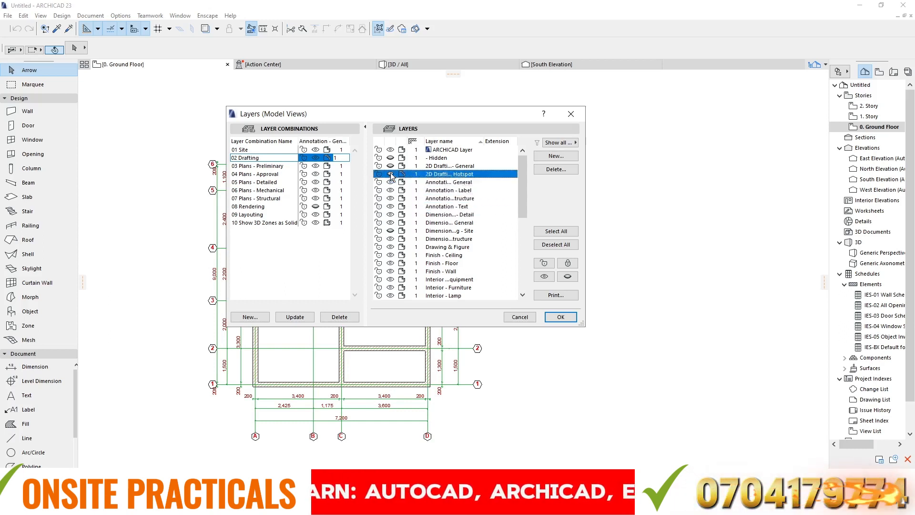
click(391, 166)
click(391, 158)
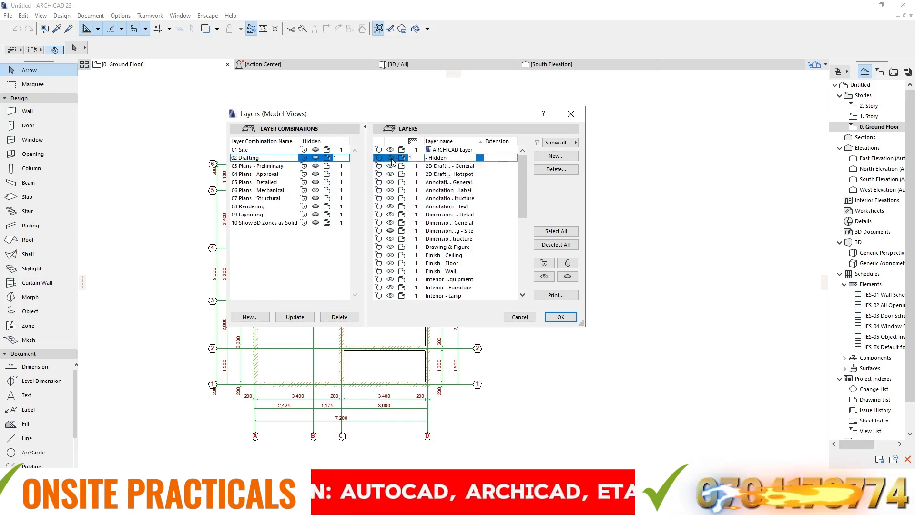
click(390, 230)
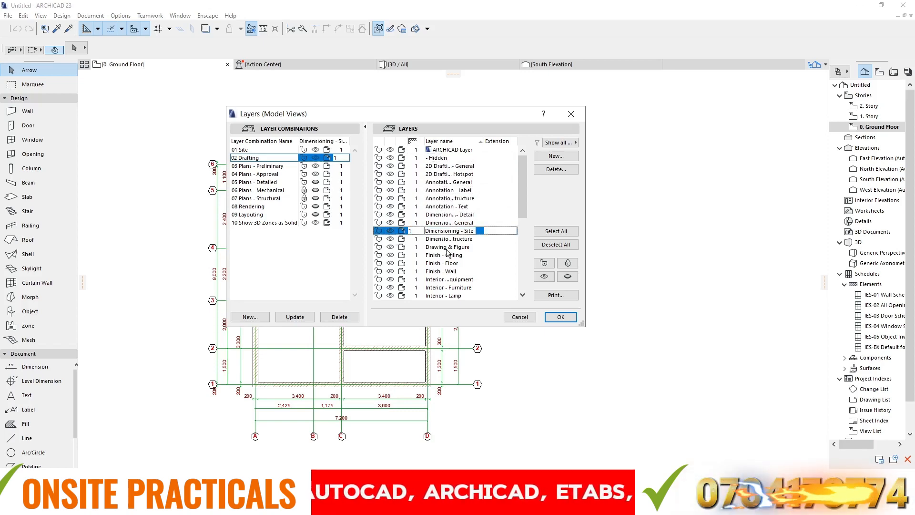
click(570, 321)
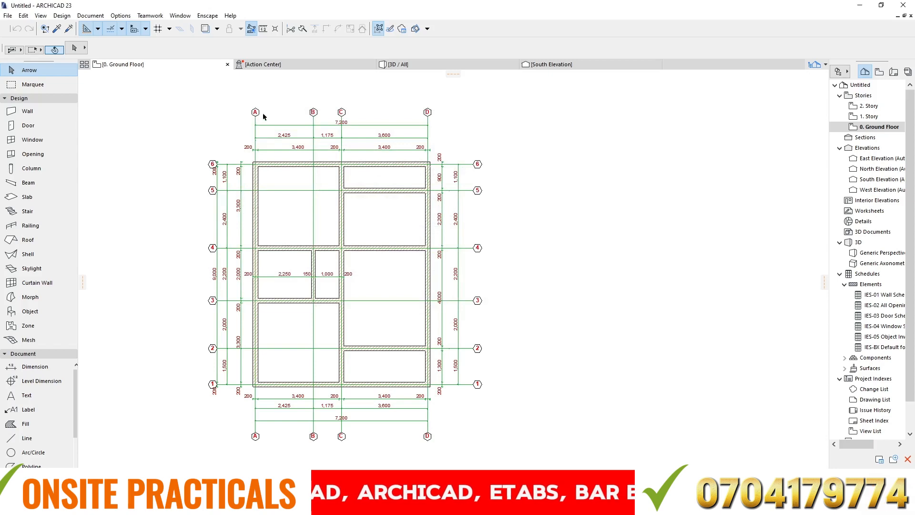
Step: Select the outer wall along grid line 6 and check its assigned layer in the layer list
scroll(270, 156, up, 5)
click(276, 180)
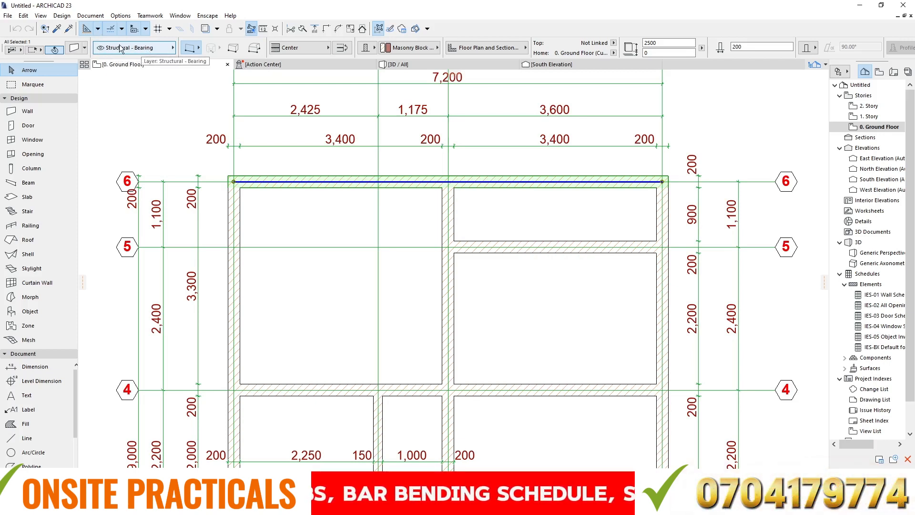
click(173, 48)
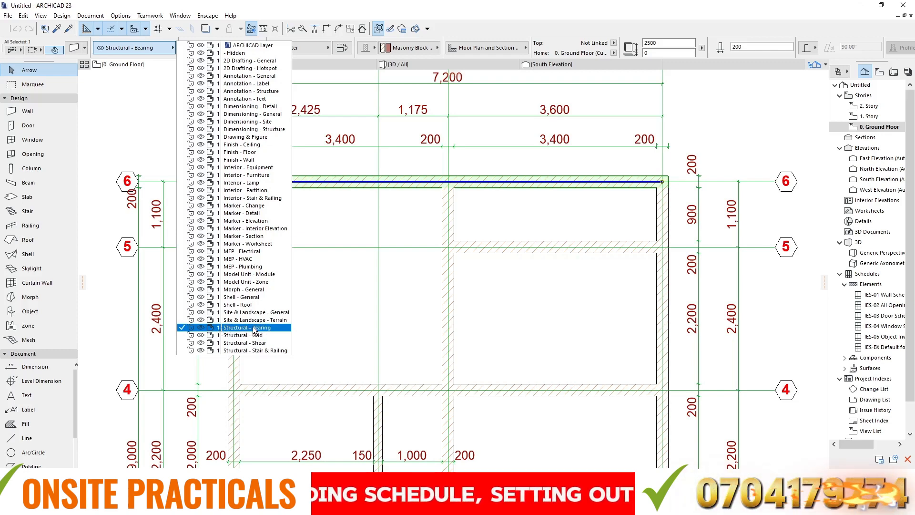
click(346, 210)
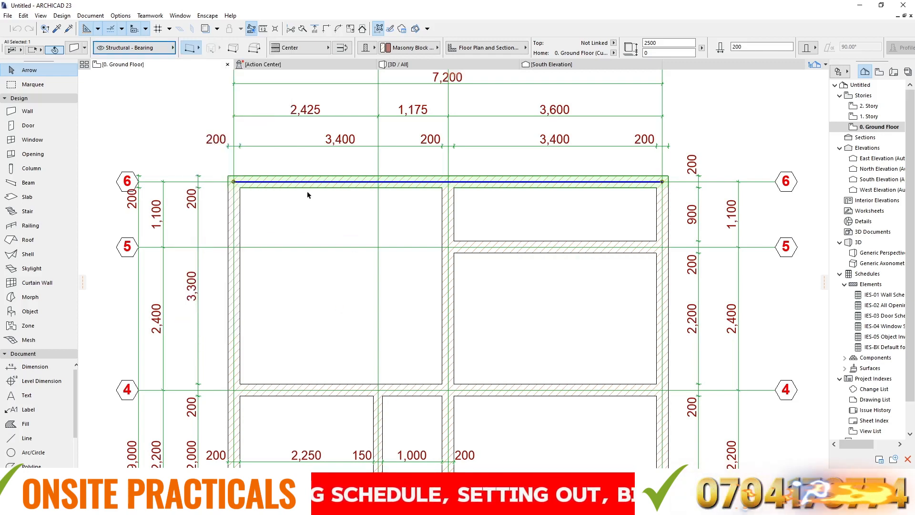
Step: Hide the Structural - Bearing layer of the selected wall
right_click(284, 158)
click(273, 162)
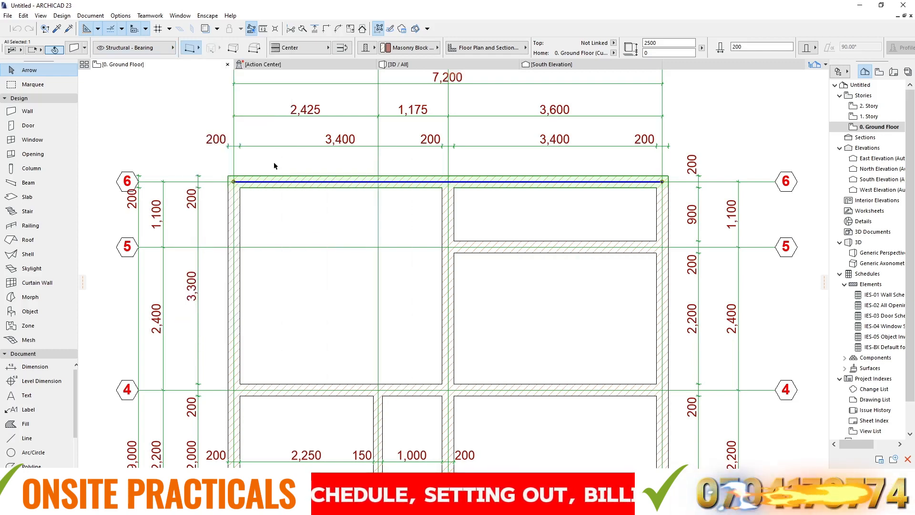
click(278, 164)
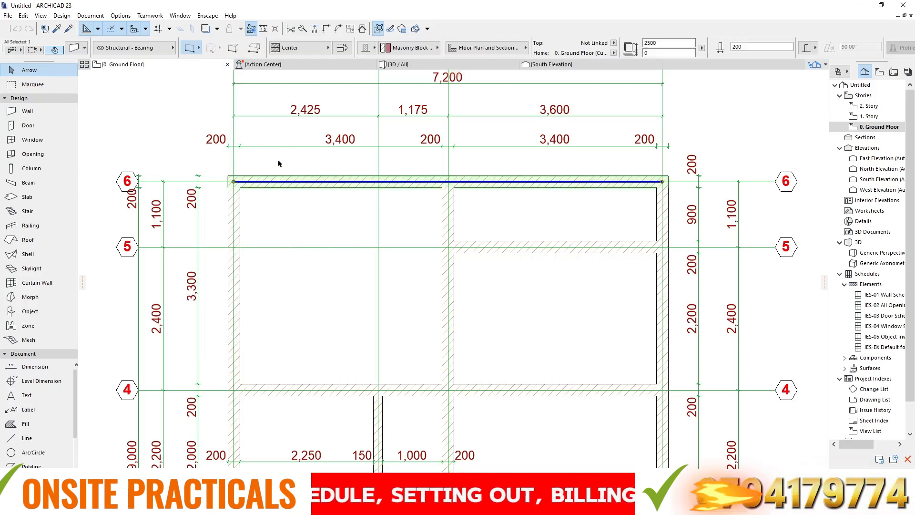
right_click(279, 161)
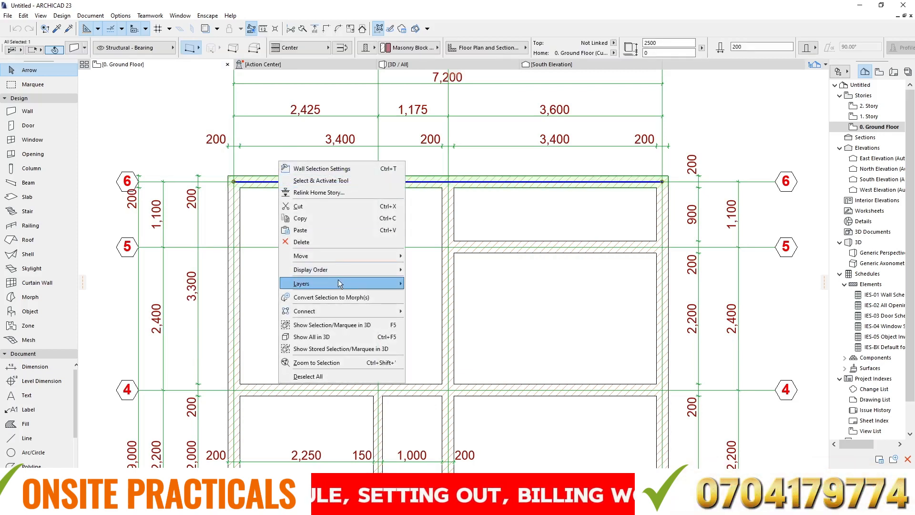
mouse_move(324, 286)
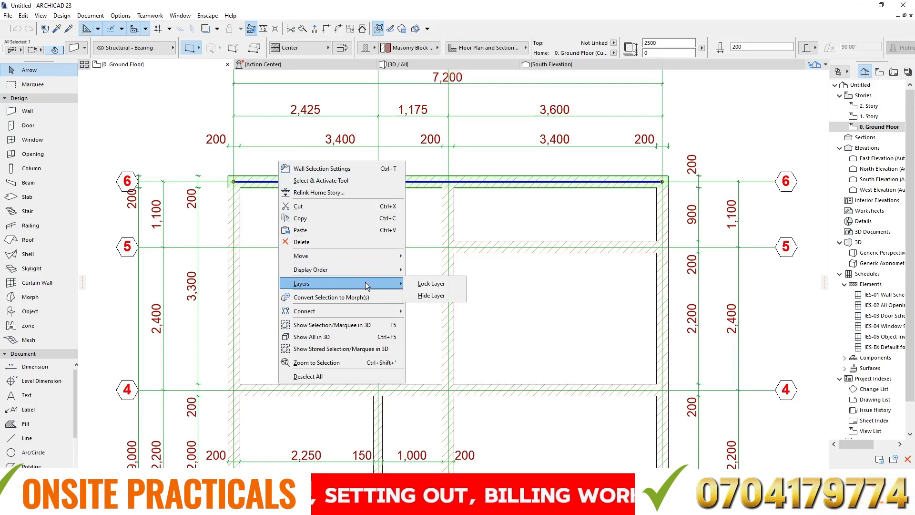
click(430, 295)
scroll(347, 153, down, 5)
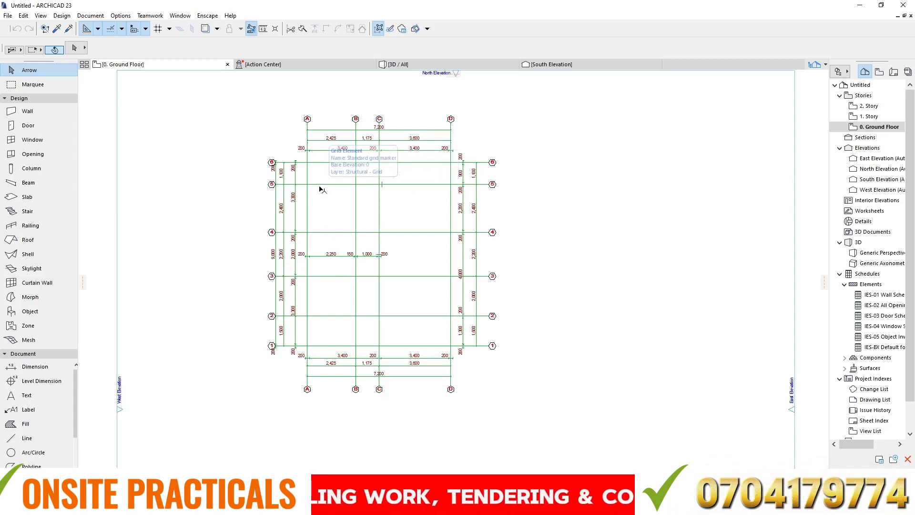
Step: Select grid line 5, check its assigned layer, and hide the Structural - Grid layer
scroll(324, 171, up, 3)
drag(311, 167, 354, 237)
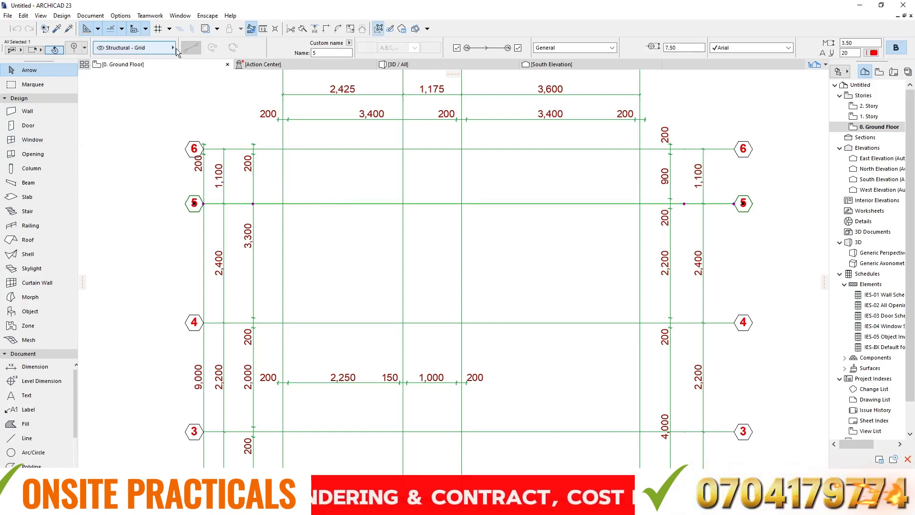
click(162, 48)
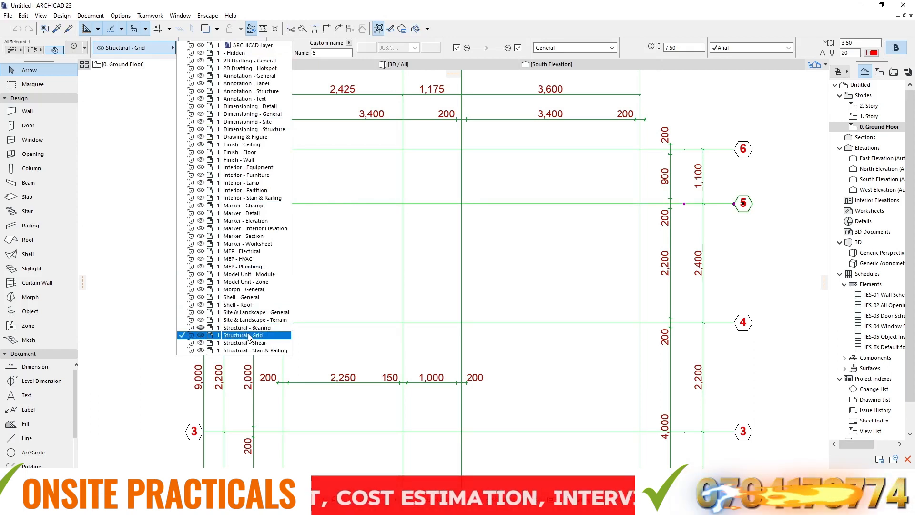
click(338, 167)
right_click(332, 168)
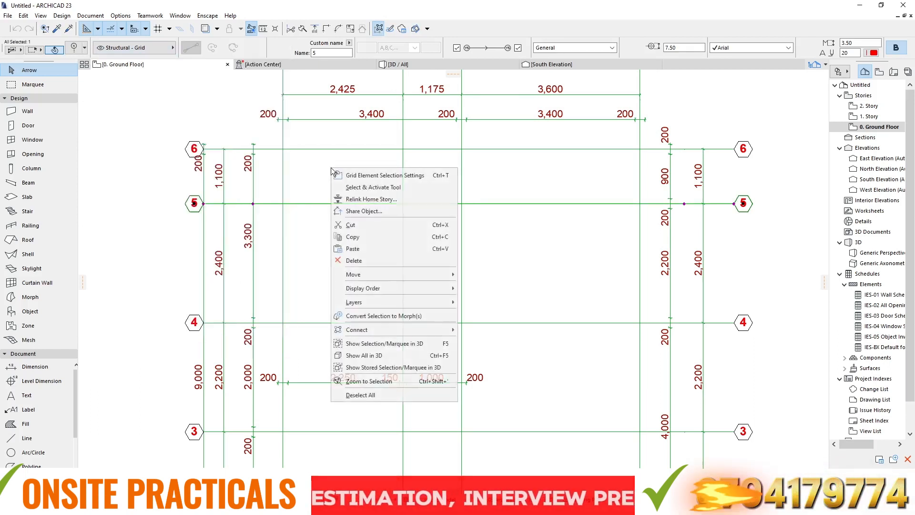
mouse_move(417, 300)
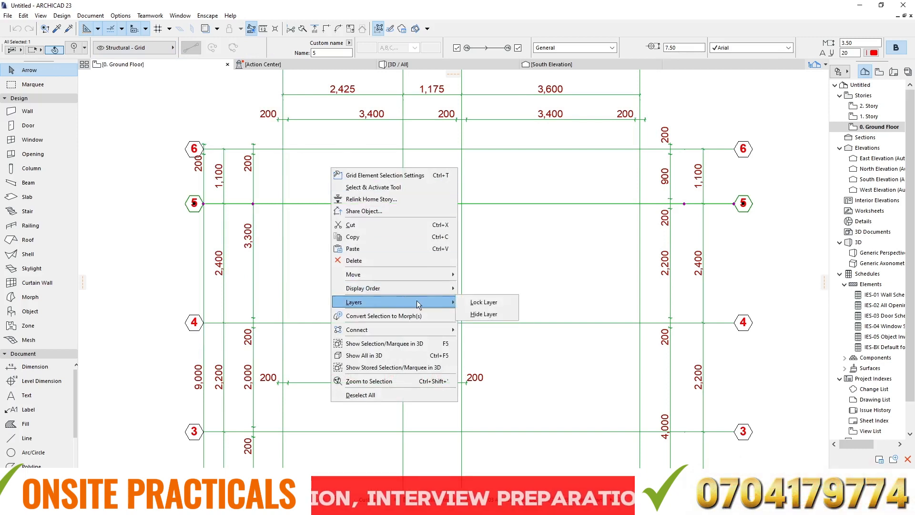
click(483, 314)
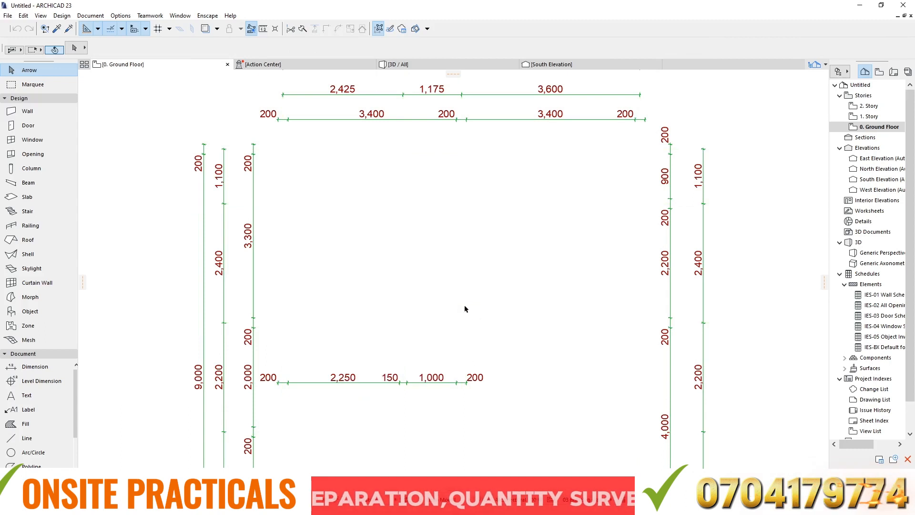
scroll(353, 184, down, 4)
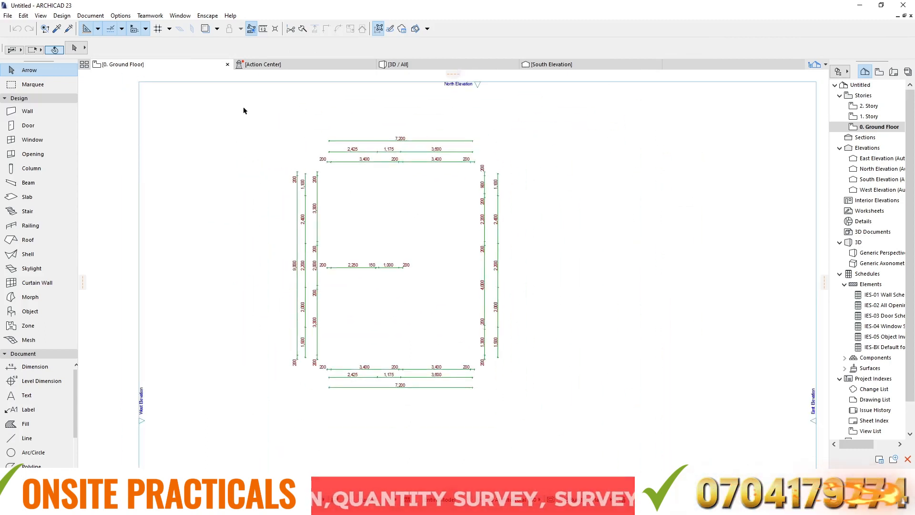
Step: Select the three dimension chains above the plan, check their assigned layer, and hide the Dimensioning - General layer
drag(244, 108, 262, 121)
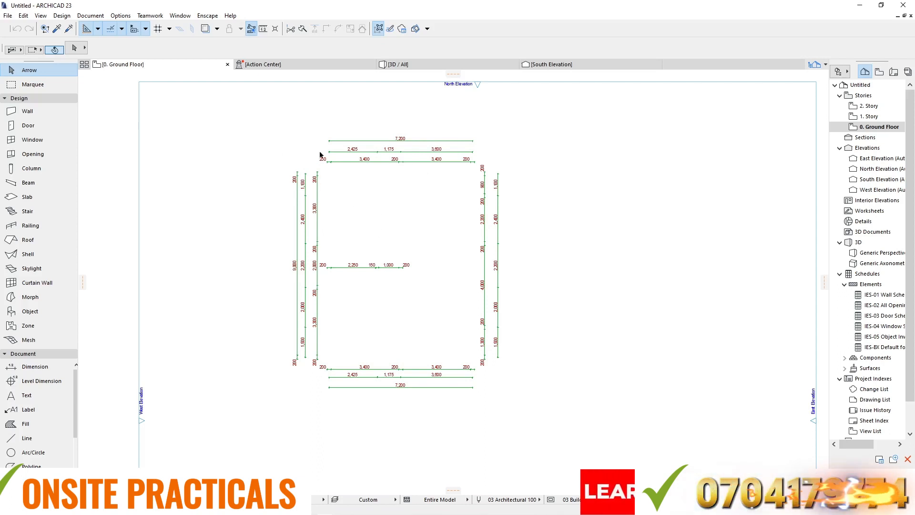
drag(331, 118, 385, 204)
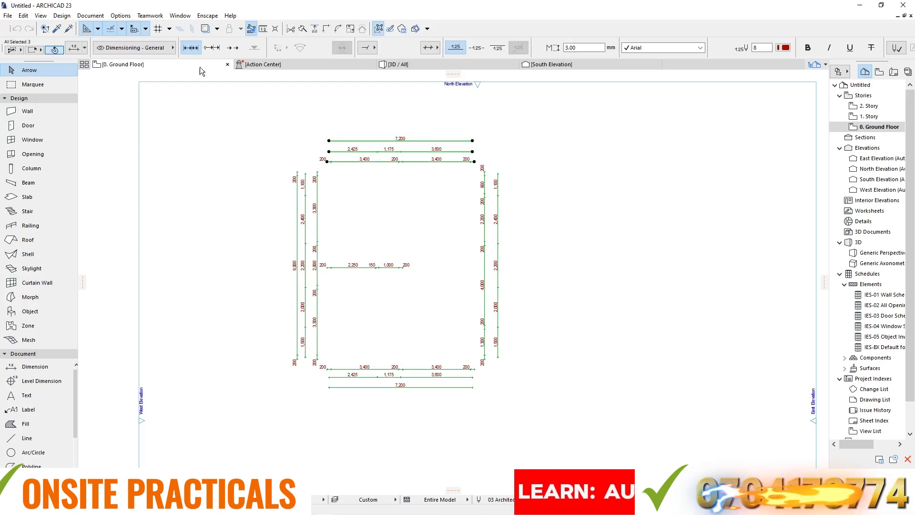
click(156, 46)
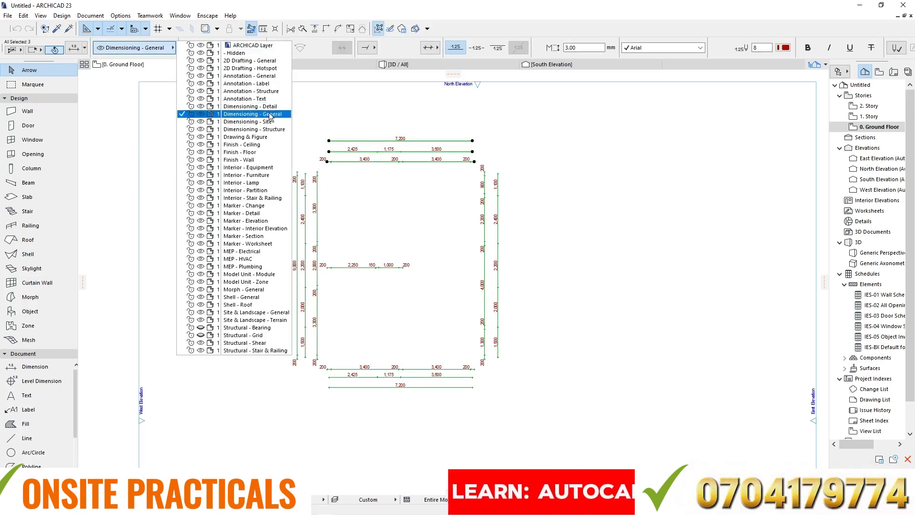
right_click(376, 114)
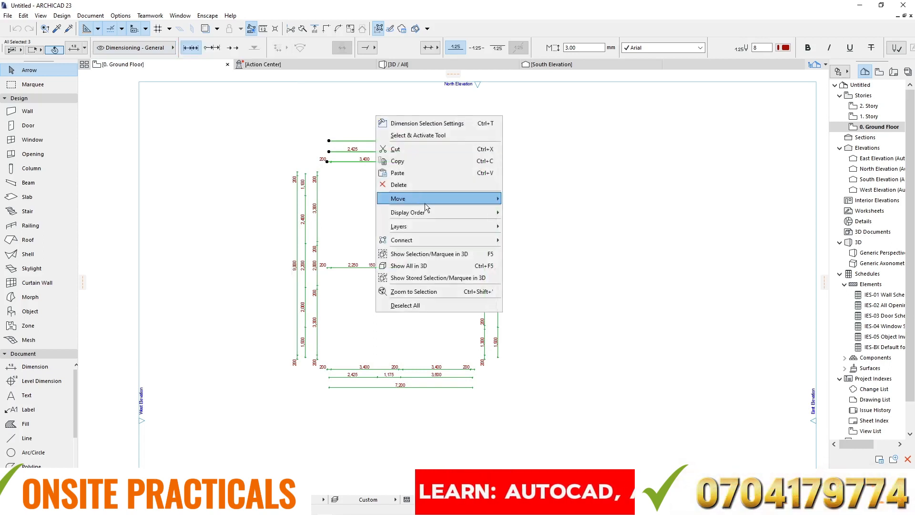
mouse_move(463, 228)
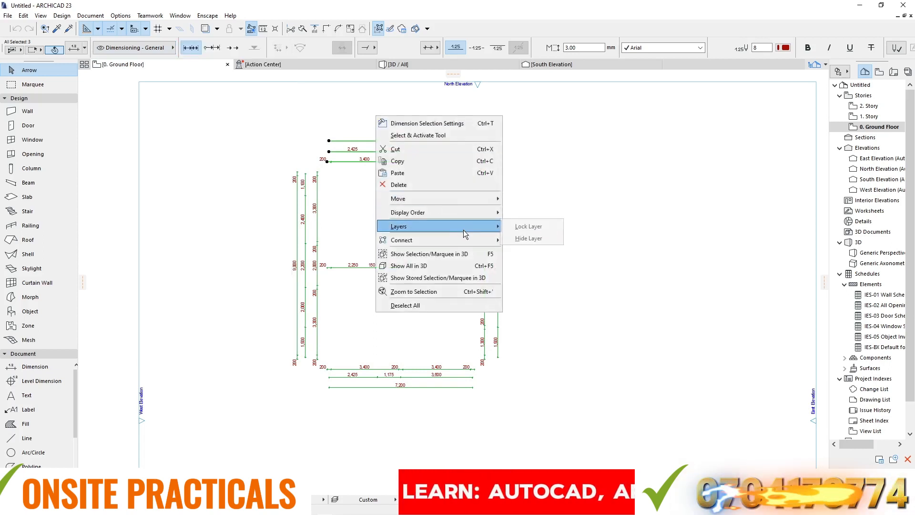
click(519, 239)
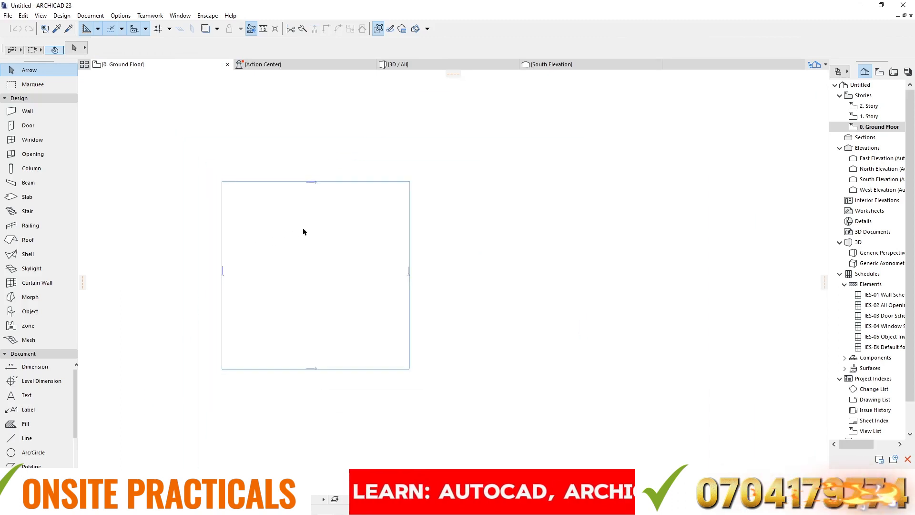
Step: Select the North and West elevation marker lines and check their assigned layer in the layer list
scroll(303, 232, down, 4)
scroll(388, 200, up, 8)
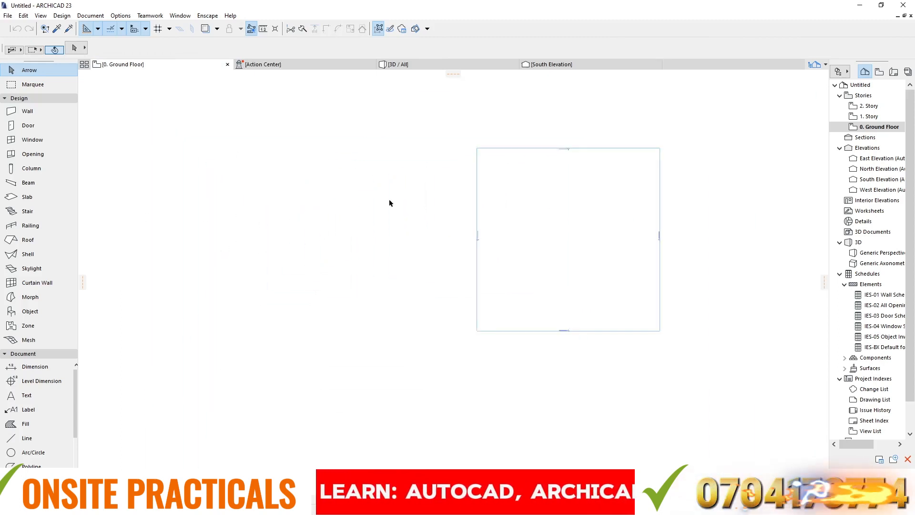
scroll(248, 157, down, 1)
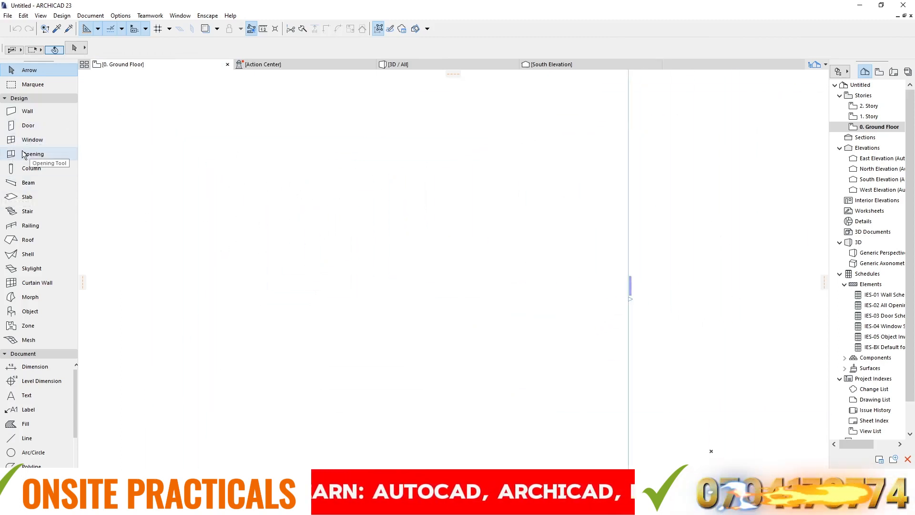
scroll(175, 163, down, 5)
scroll(198, 150, up, 5)
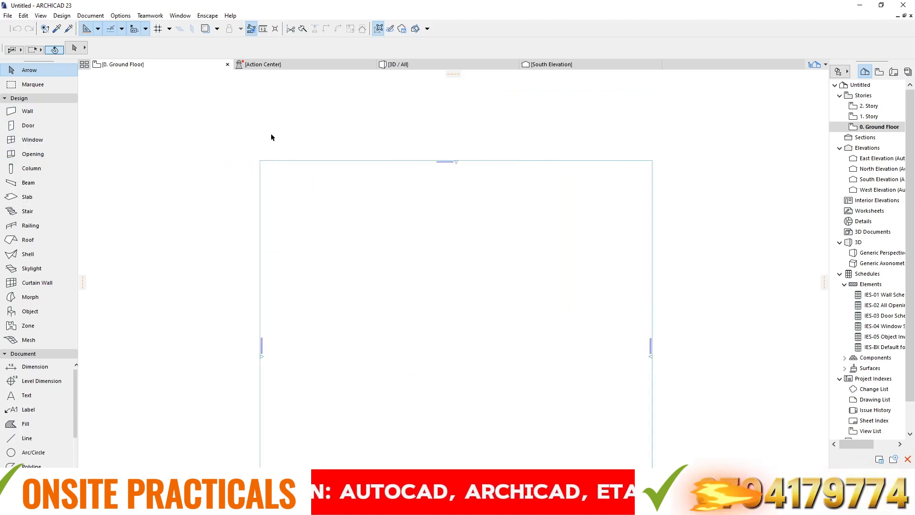
drag(238, 148, 291, 192)
scroll(474, 167, up, 5)
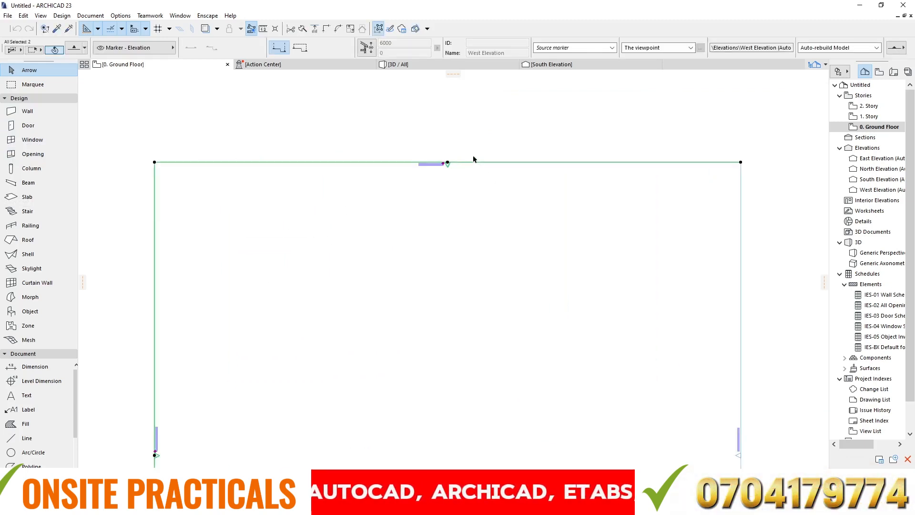
click(145, 47)
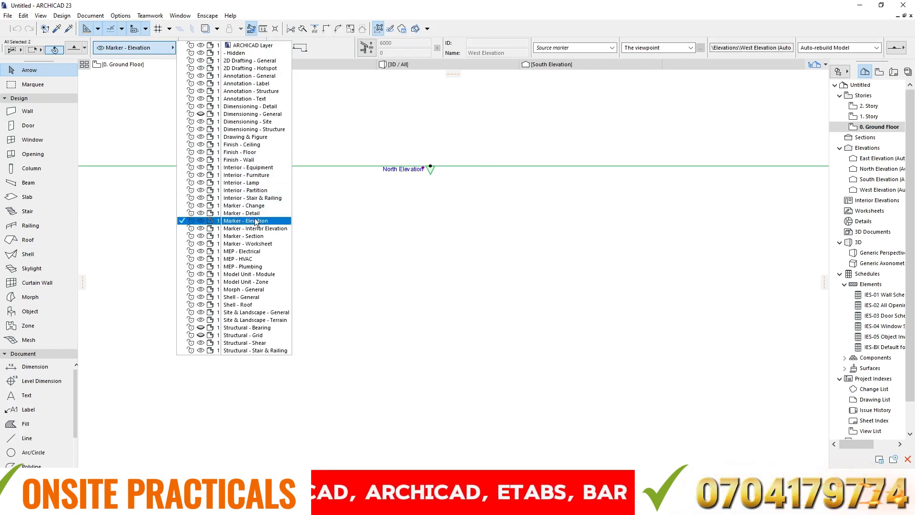
click(355, 224)
scroll(330, 172, down, 6)
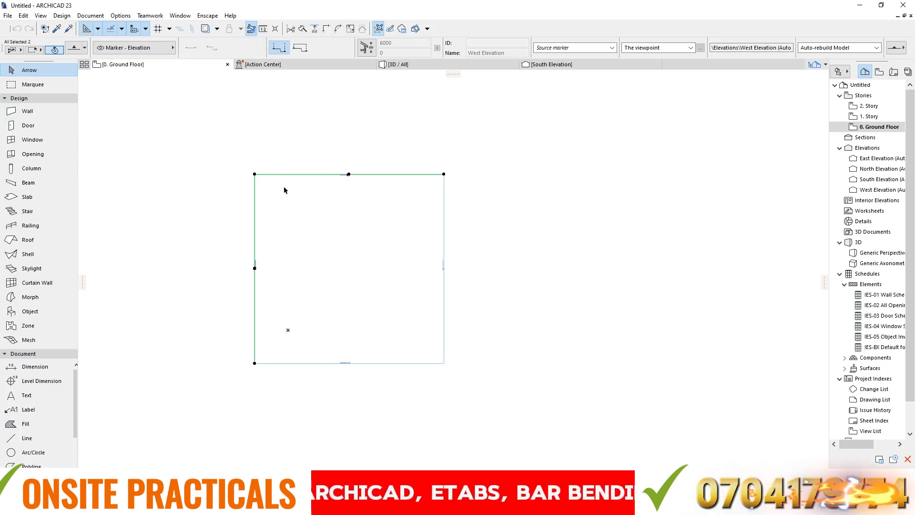
scroll(282, 189, up, 2)
scroll(287, 148, up, 3)
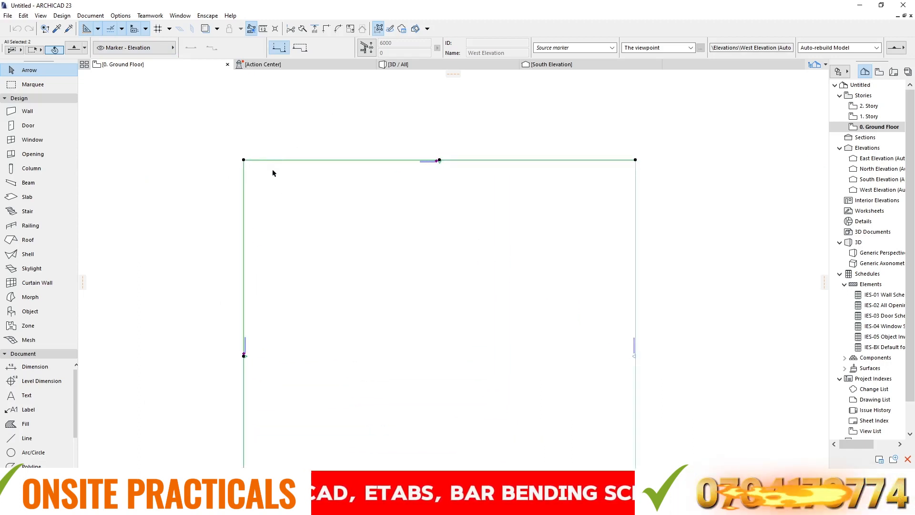
Step: Hide the Marker - Elevation layer of the selected elevation markers
right_click(288, 97)
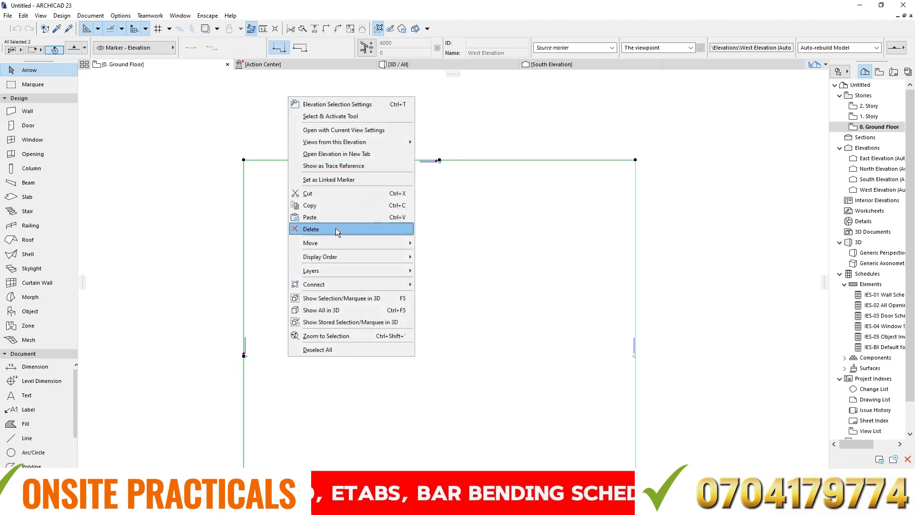
mouse_move(381, 270)
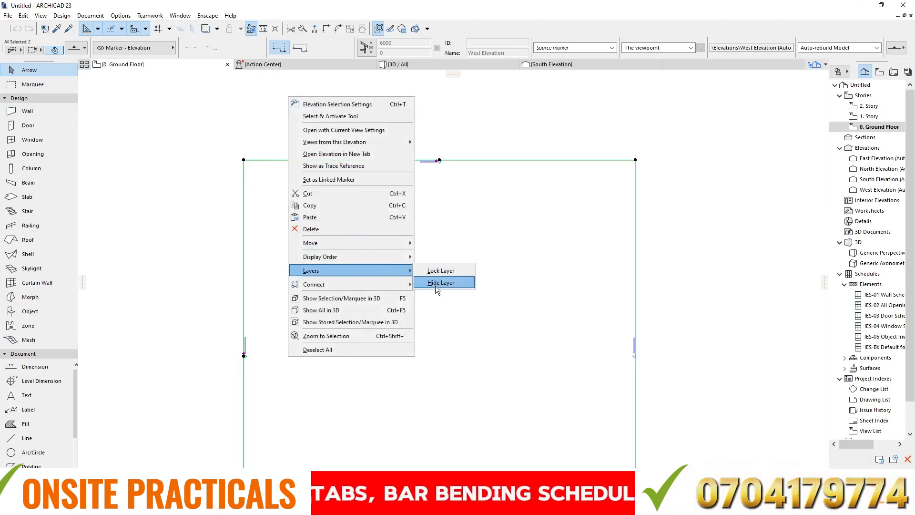
click(435, 284)
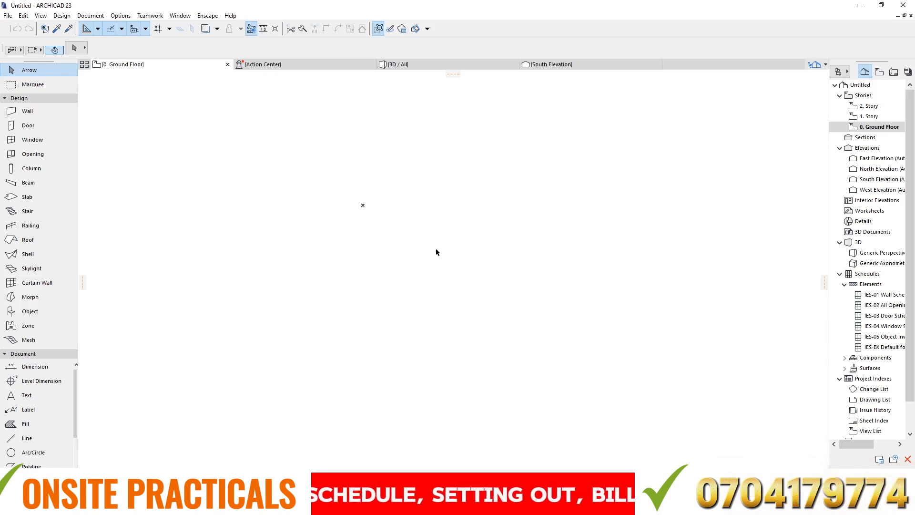
Step: Open the model view layer settings and locate the hidden Marker - Elevation, Structural - Bearing and Structural - Grid layers
click(89, 17)
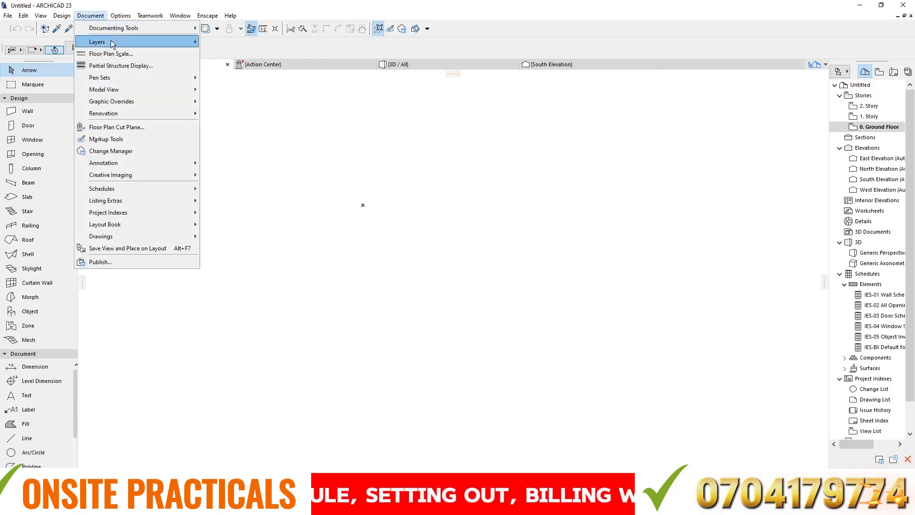
mouse_move(110, 41)
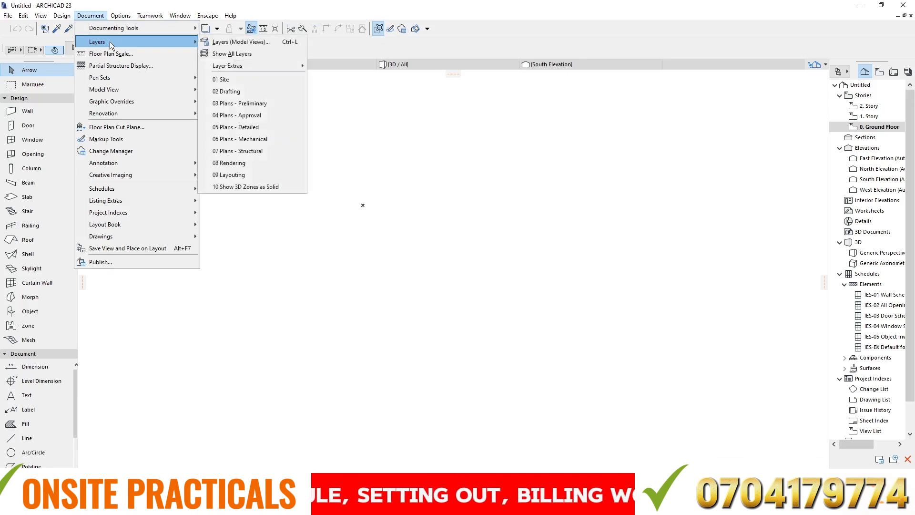
click(221, 42)
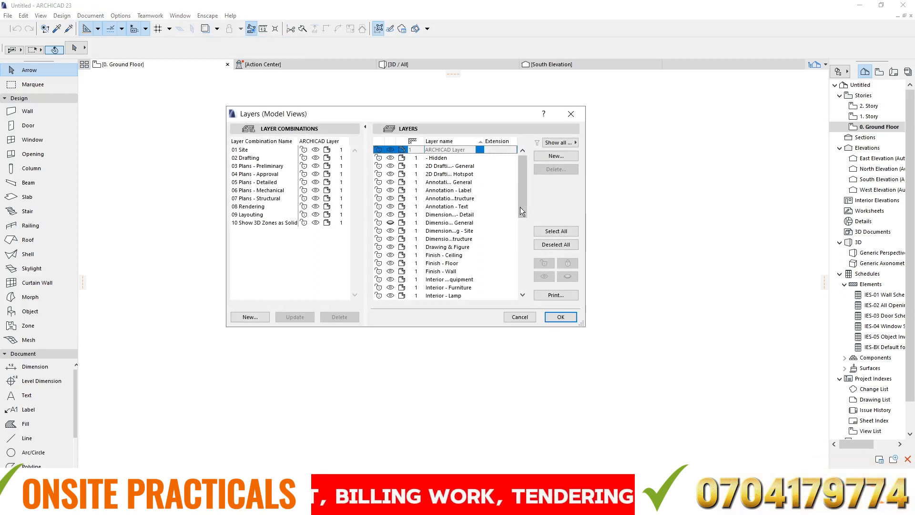
drag(521, 208, 515, 254)
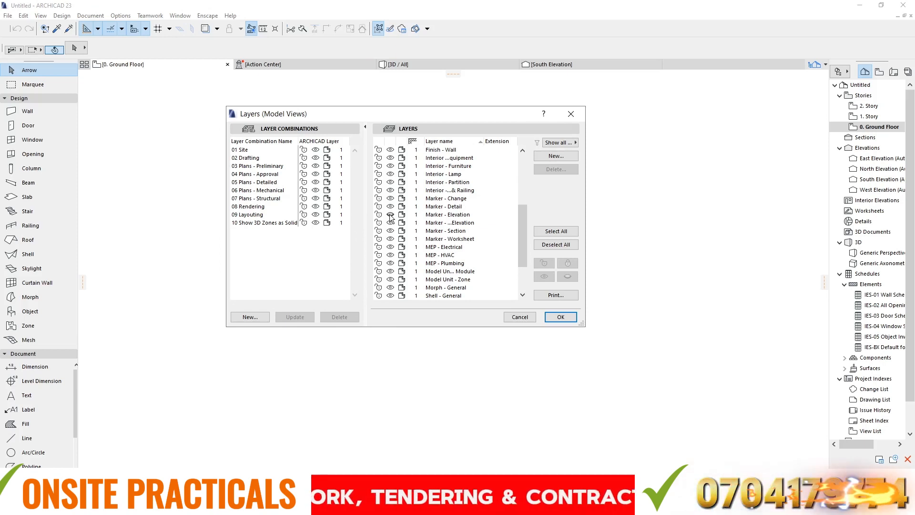
click(390, 214)
scroll(389, 217, down, 3)
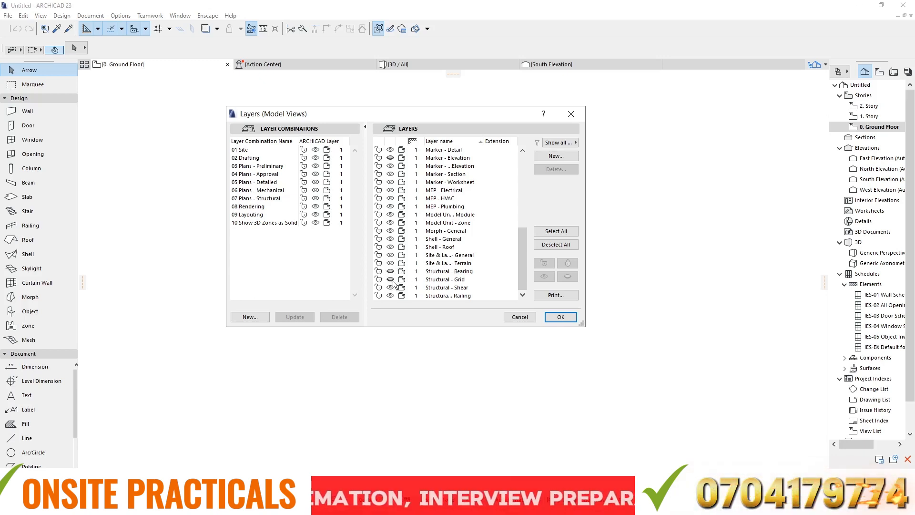
drag(392, 116, 645, 104)
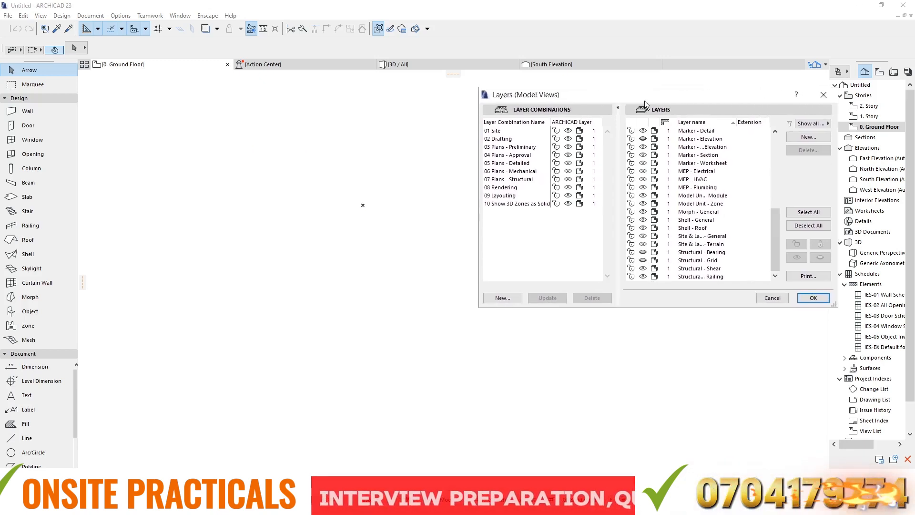
Step: Make the Structural - Bearing layer visible, leave Structural - Grid and Marker - Elevation hidden, and apply the layer settings
click(643, 261)
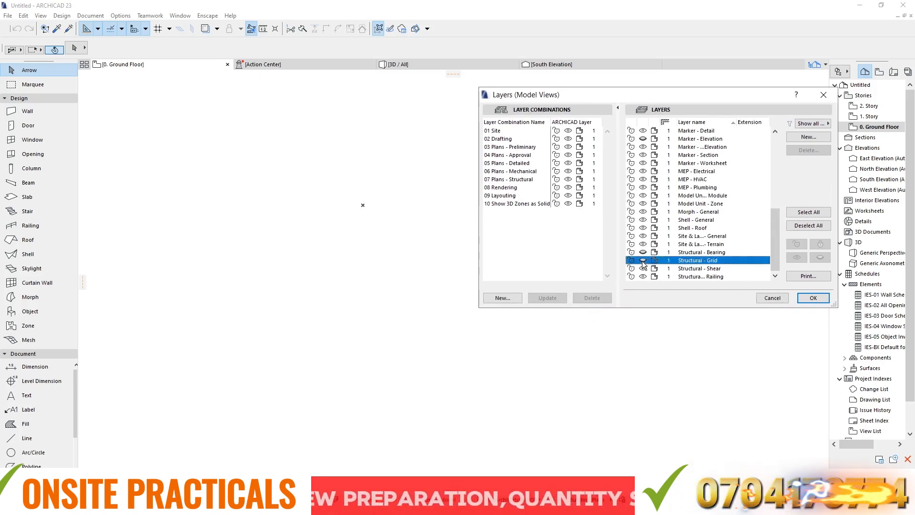
click(643, 252)
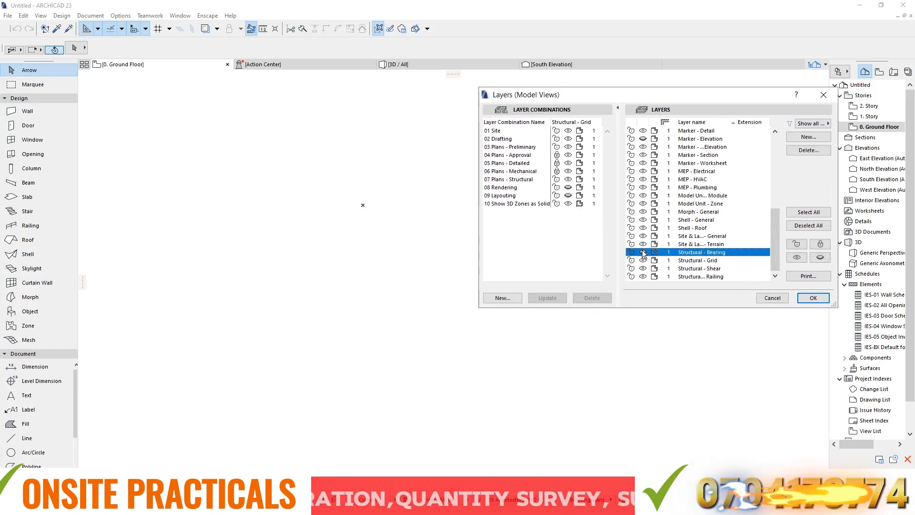
scroll(644, 198, up, 2)
click(643, 188)
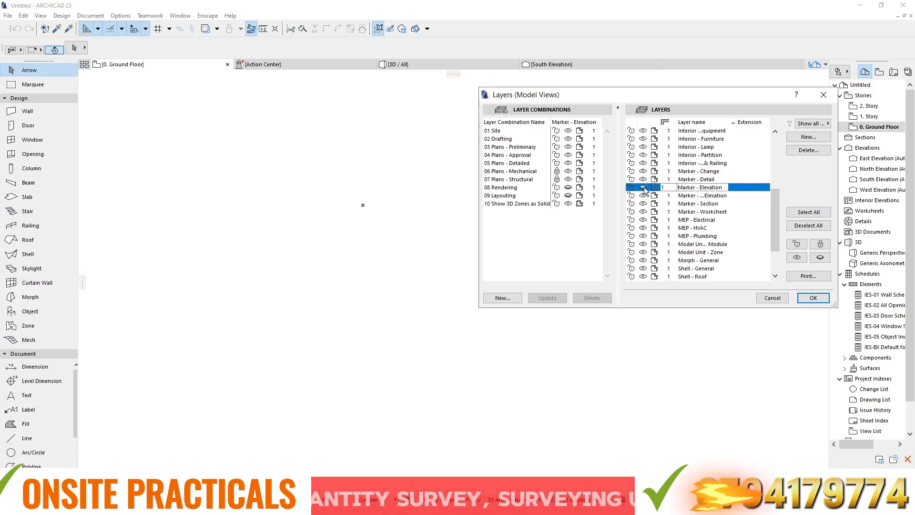
scroll(641, 193, up, 2)
scroll(637, 191, down, 3)
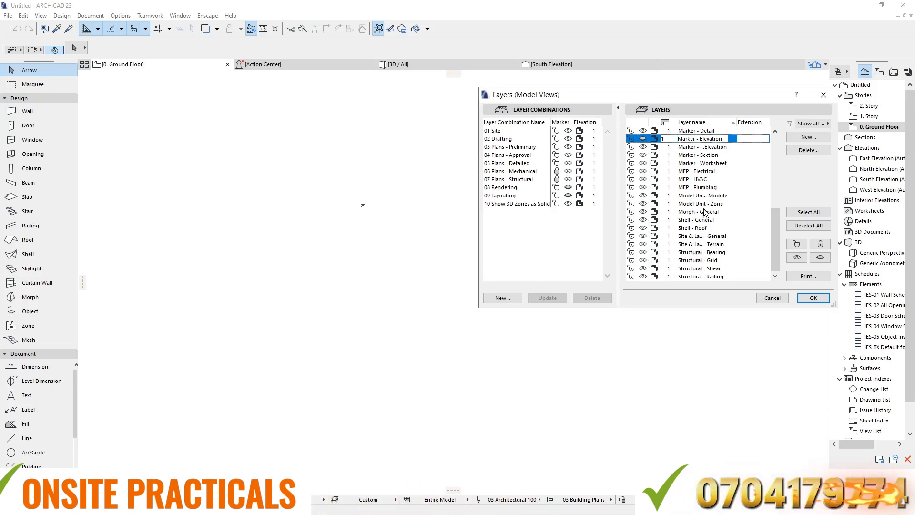
click(643, 261)
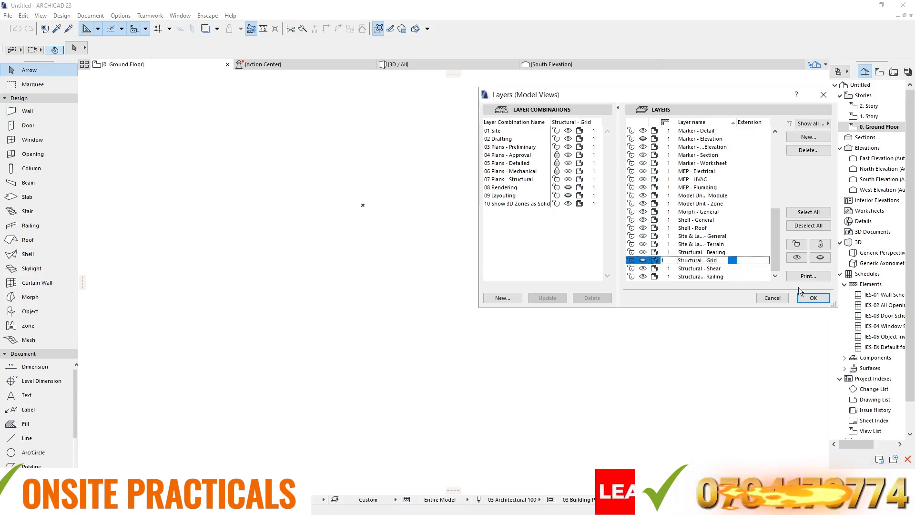
click(811, 299)
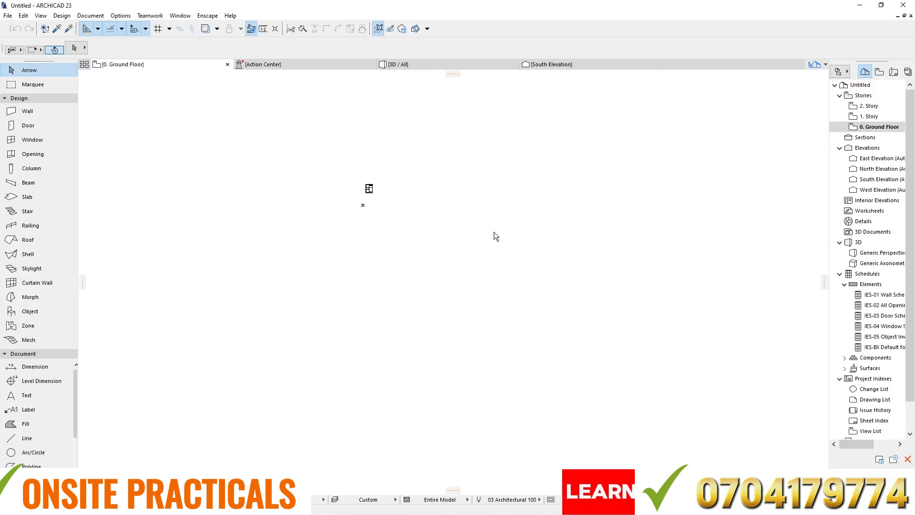
Step: Examine the wall layout of the ground floor plan
scroll(368, 198, up, 10)
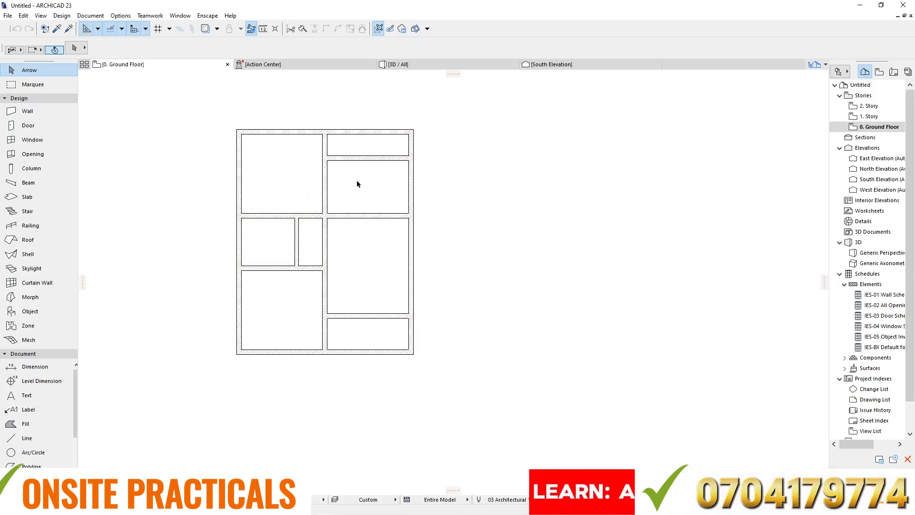
scroll(220, 142, up, 3)
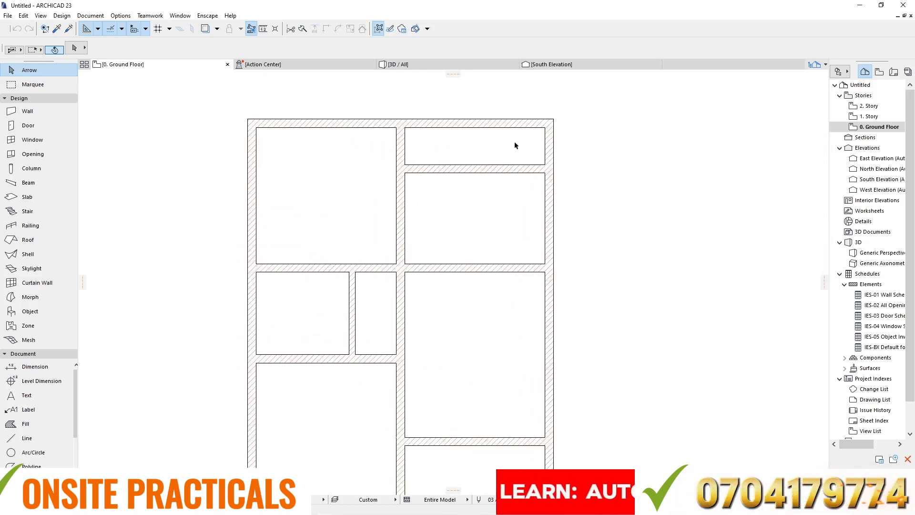
scroll(517, 143, down, 4)
scroll(500, 286, up, 2)
scroll(396, 288, down, 4)
scroll(400, 199, up, 4)
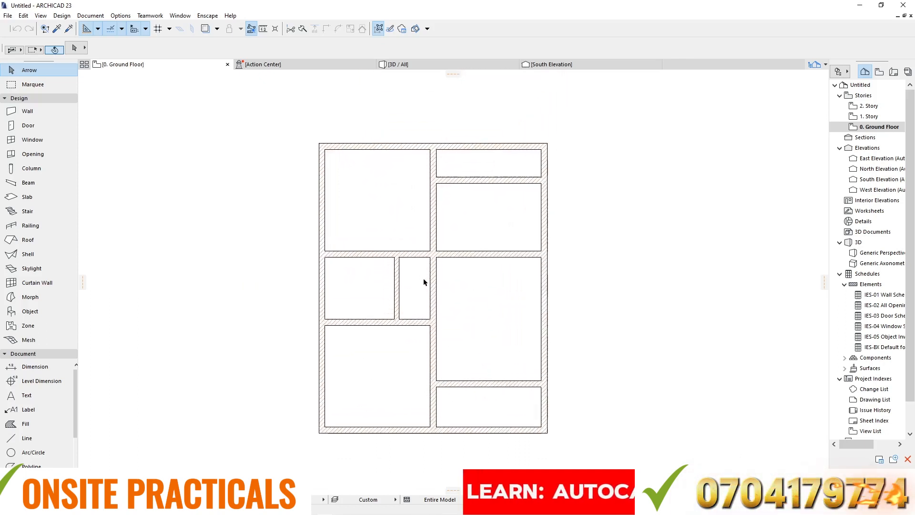
scroll(424, 282, up, 1)
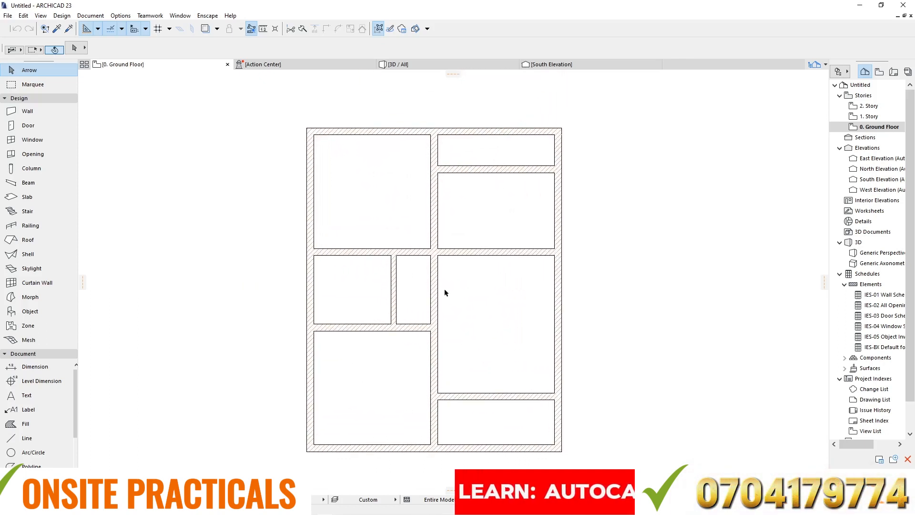
Step: Make the Structural - Grid layer visible in the model view layer settings and apply the change
click(90, 16)
mouse_move(139, 38)
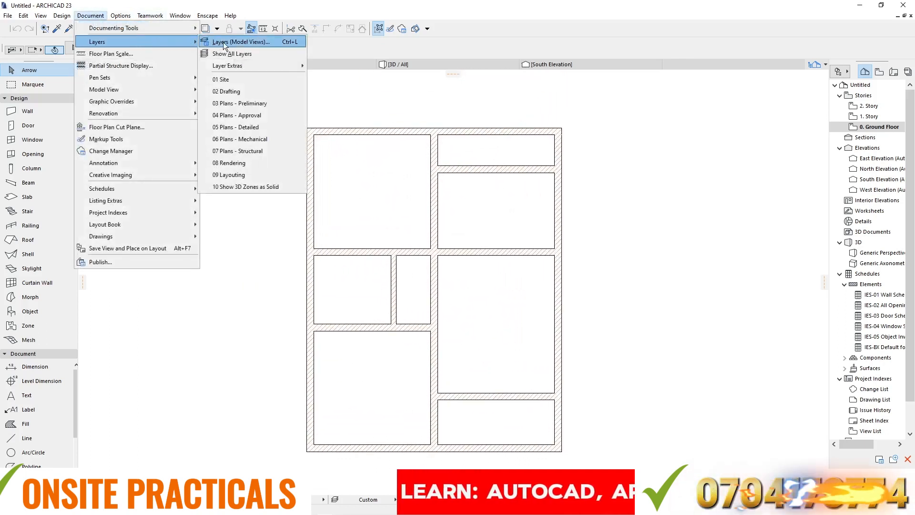
click(223, 42)
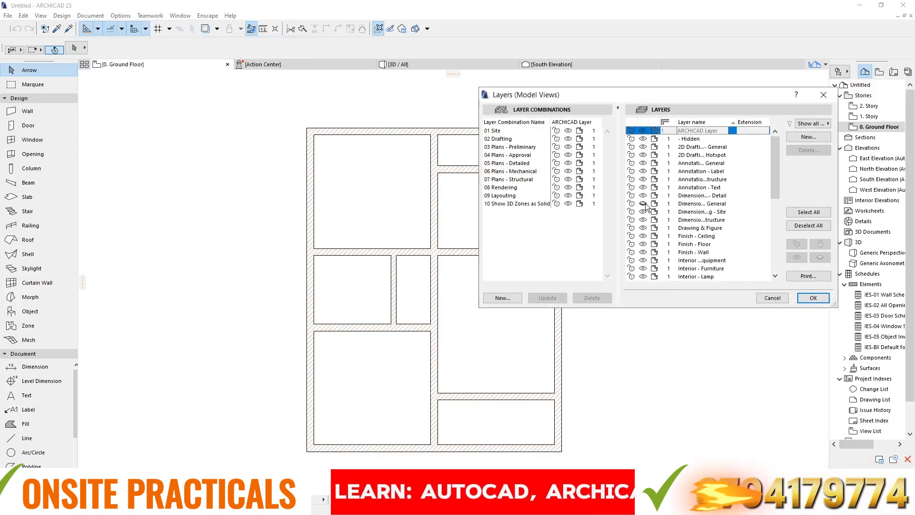
scroll(645, 204, down, 4)
scroll(644, 207, down, 1)
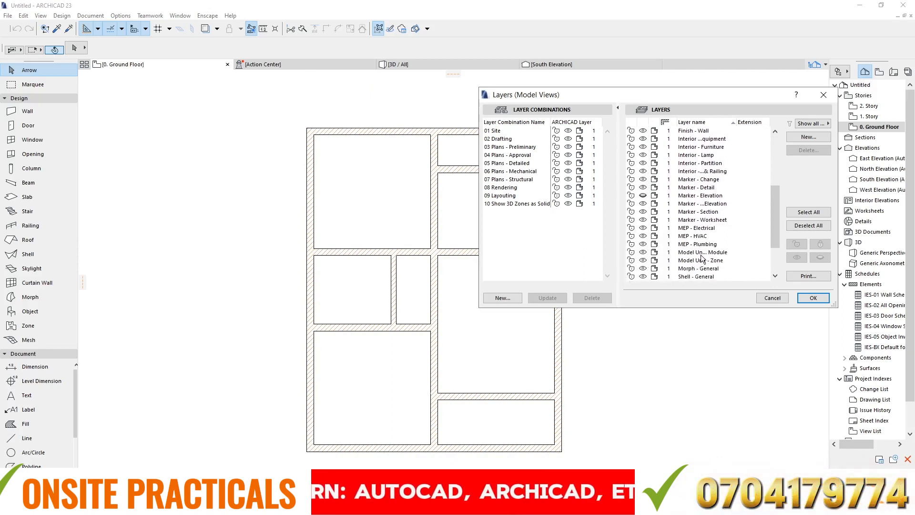
scroll(701, 221, down, 1)
scroll(700, 220, down, 2)
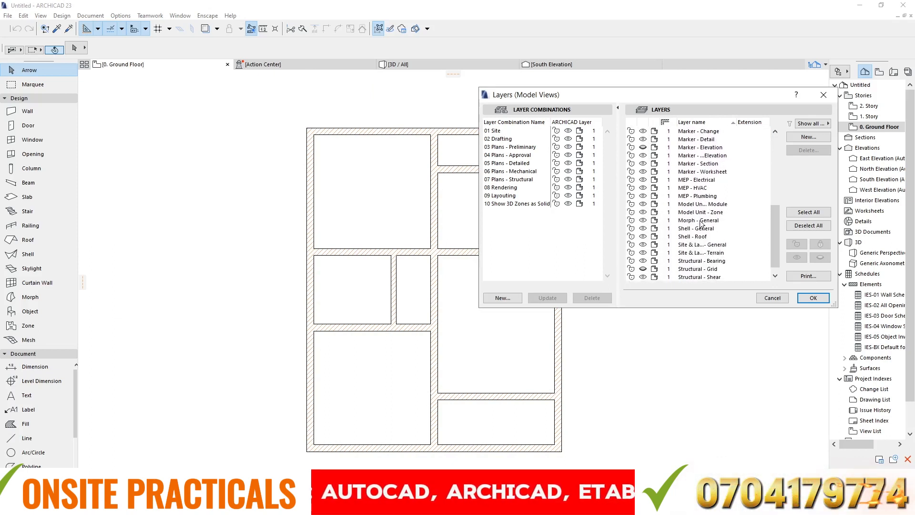
click(646, 270)
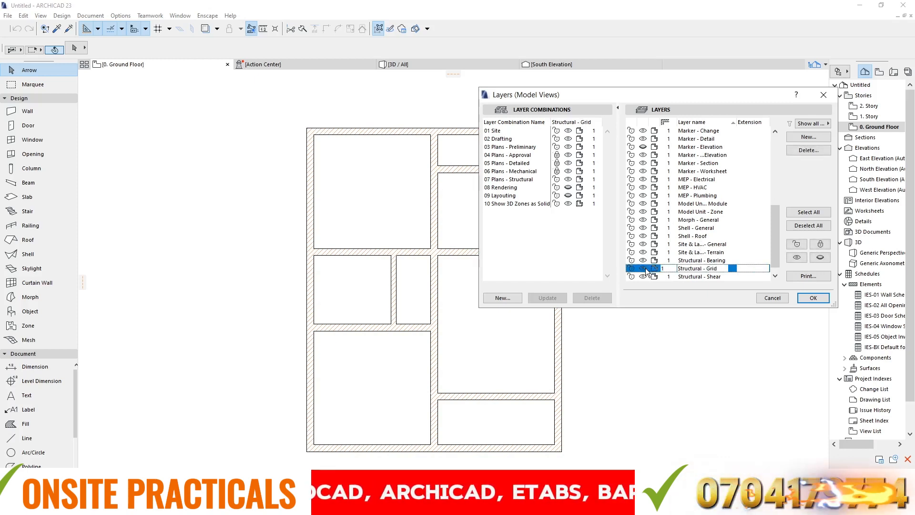
click(814, 298)
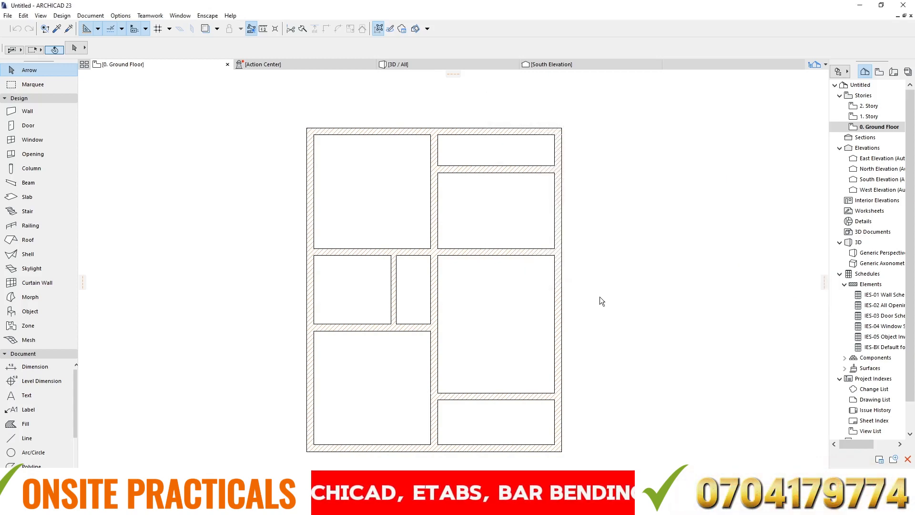
scroll(415, 212, down, 2)
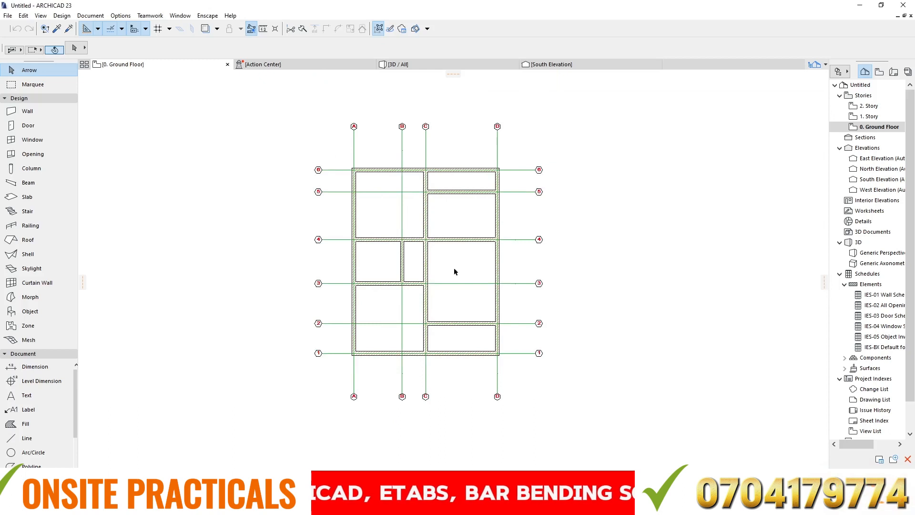
Step: Show all layers in the ground floor plan and clear the selection of the elevation markers
drag(319, 143, 576, 454)
click(307, 161)
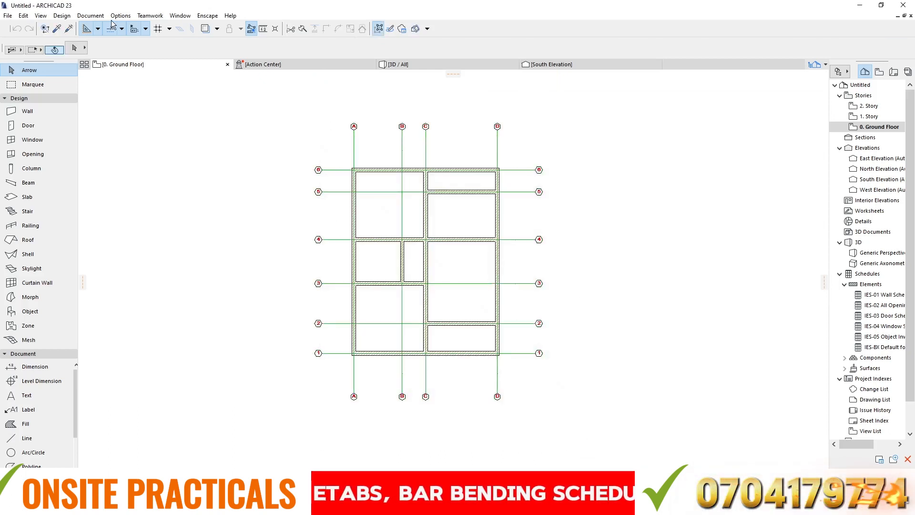
click(90, 16)
mouse_move(123, 42)
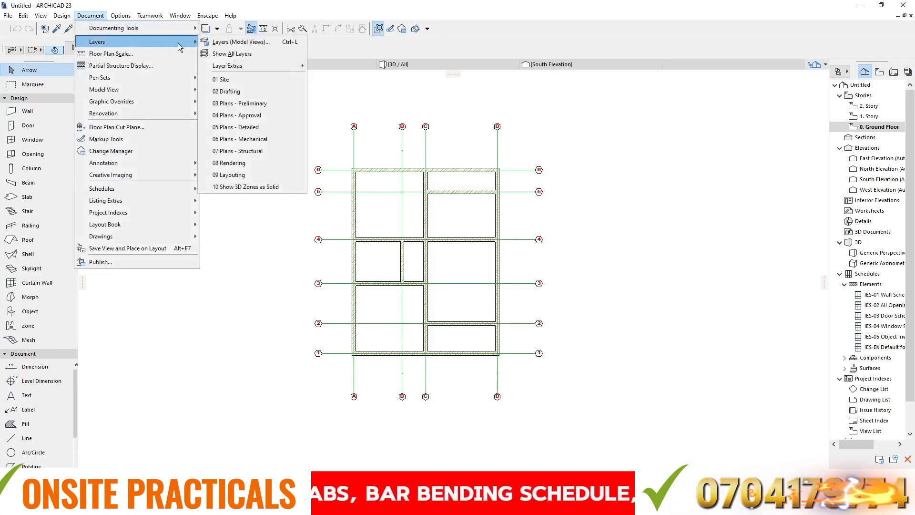
click(235, 54)
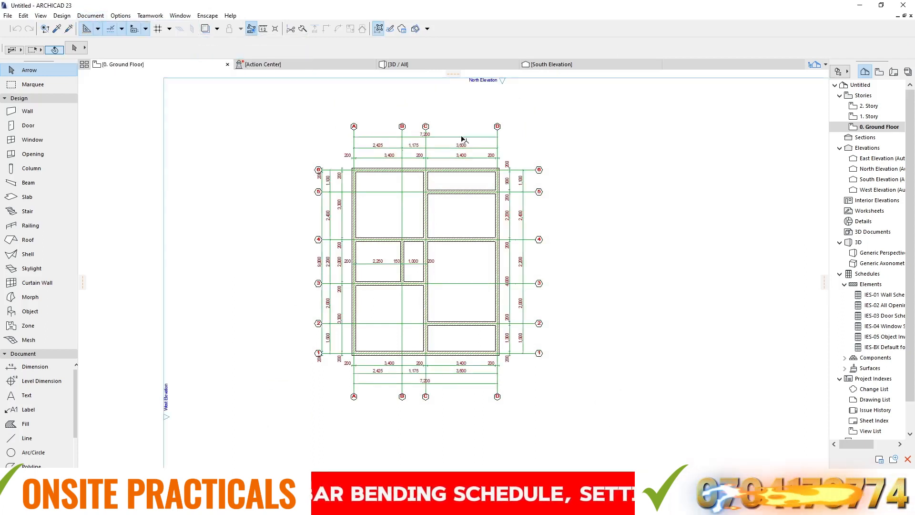
scroll(462, 138, down, 3)
scroll(390, 116, down, 2)
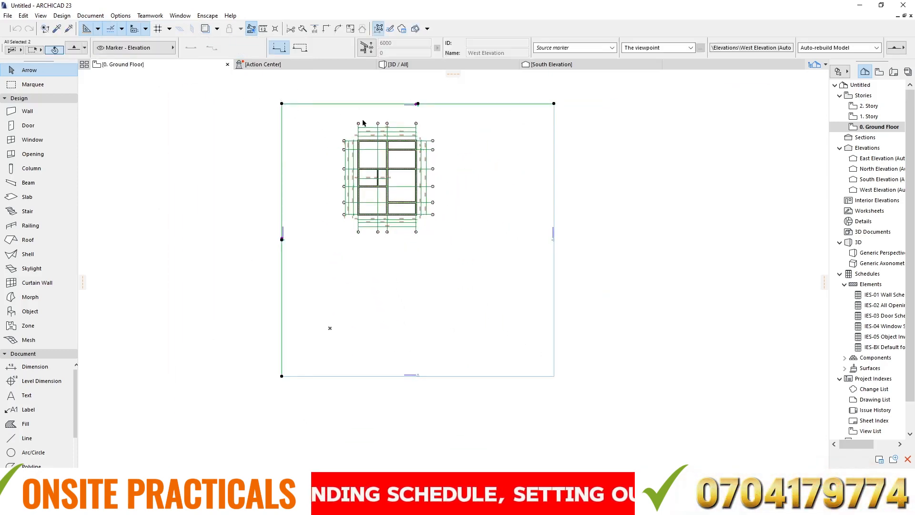
scroll(338, 128, up, 4)
drag(367, 134, 367, 136)
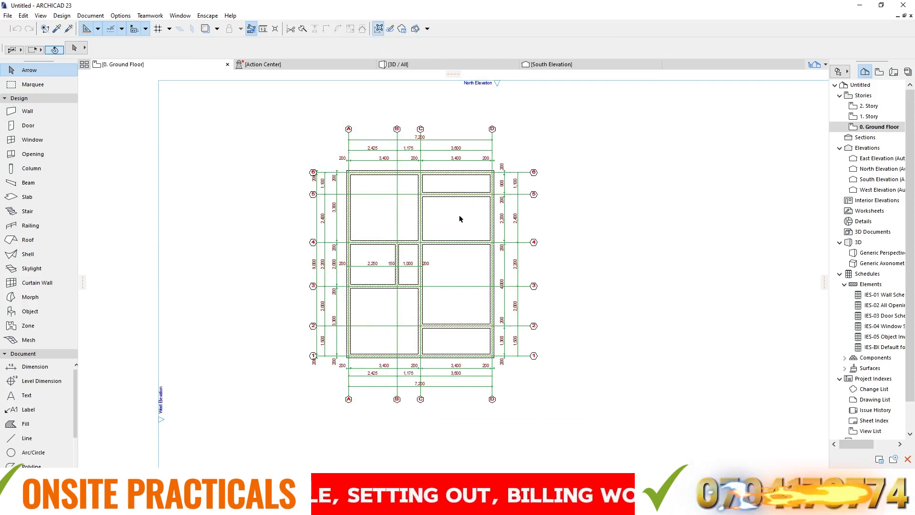
Step: Select the short partition wall on grid line B, check its assigned layer, and deselect it
scroll(404, 193, down, 1)
scroll(400, 216, up, 5)
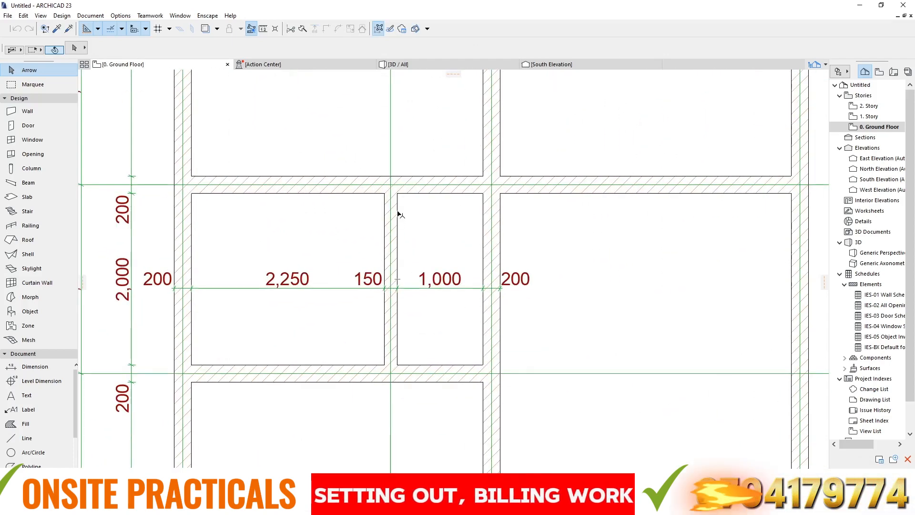
click(398, 214)
scroll(405, 212, down, 5)
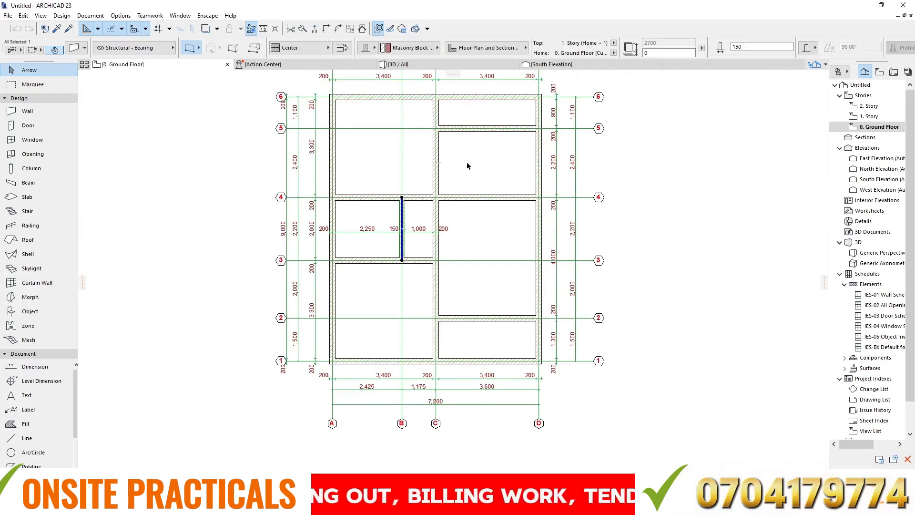
click(448, 166)
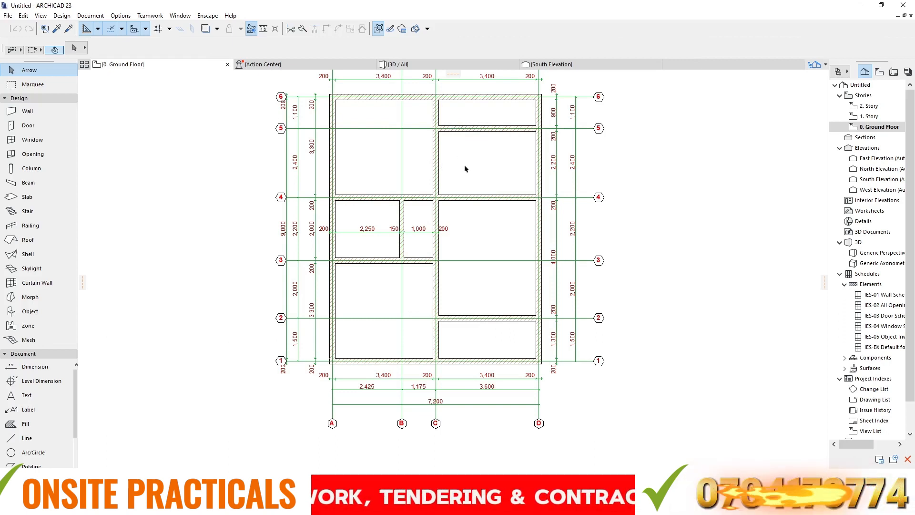
click(96, 18)
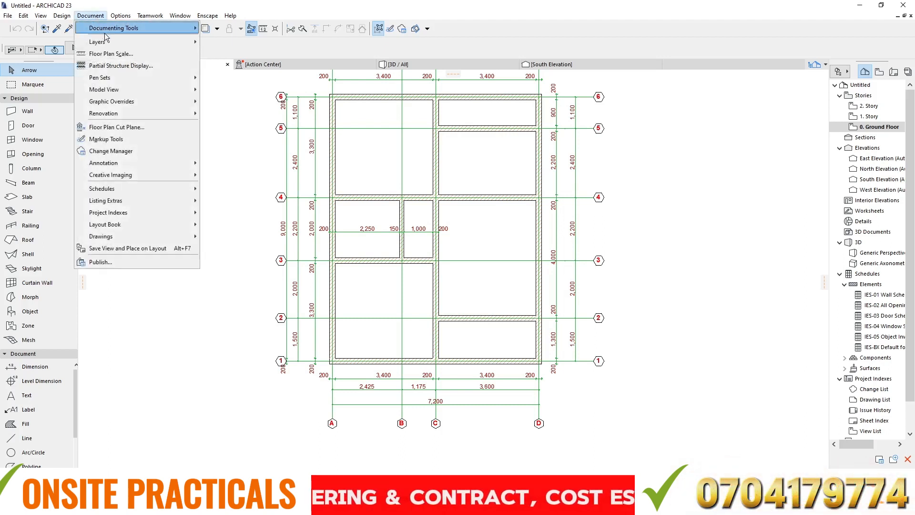
mouse_move(161, 40)
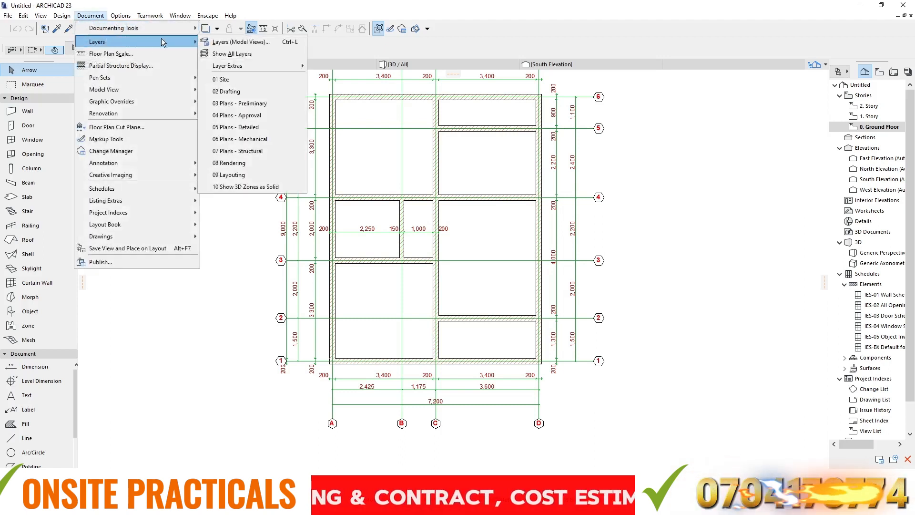
click(245, 45)
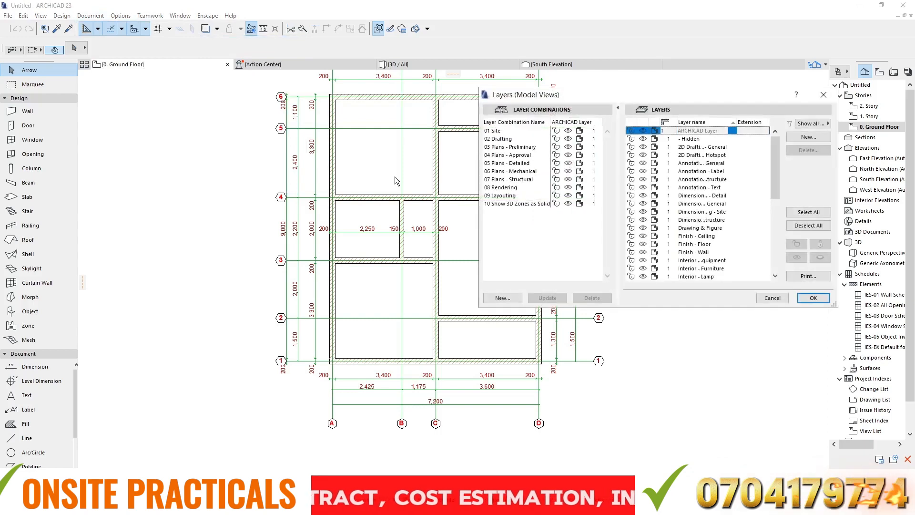
drag(690, 95, 470, 101)
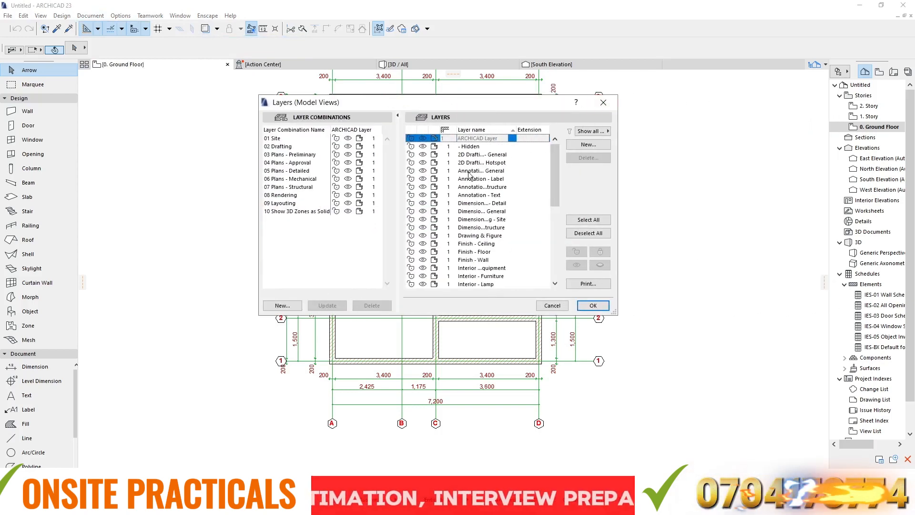
click(603, 103)
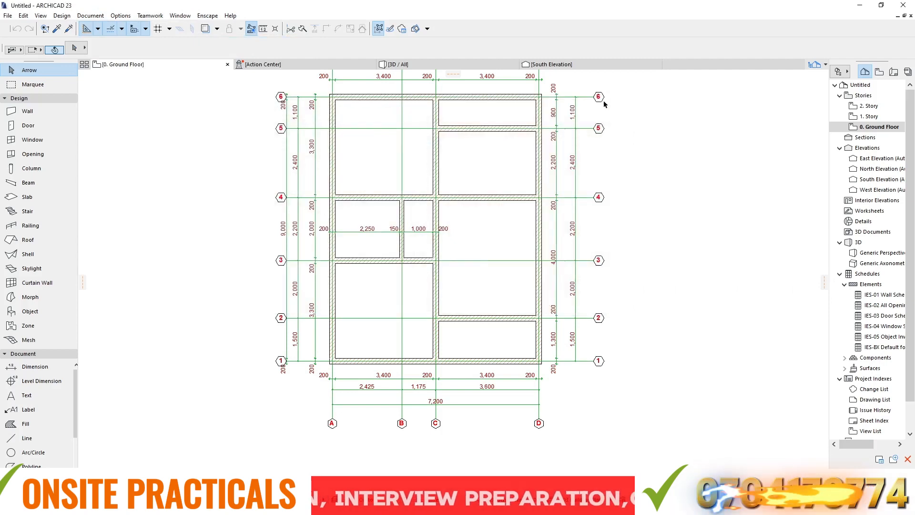
key(ctrl+l)
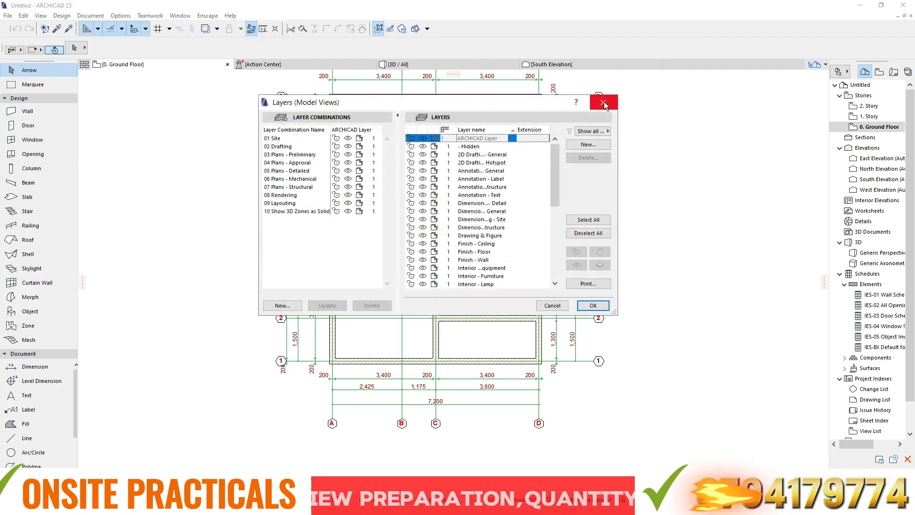
drag(456, 102, 467, 91)
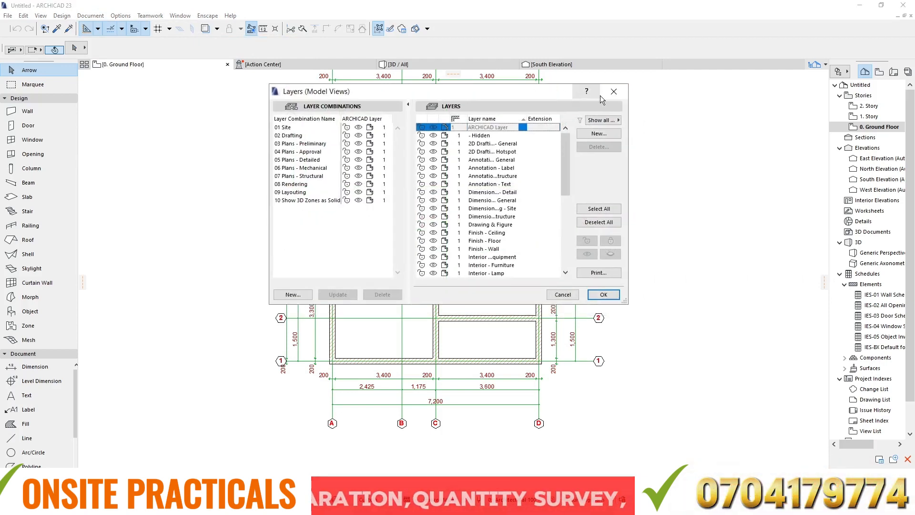
click(614, 91)
Step: Create a new layer named "internal walls" in the model view layer settings and apply the change
click(90, 16)
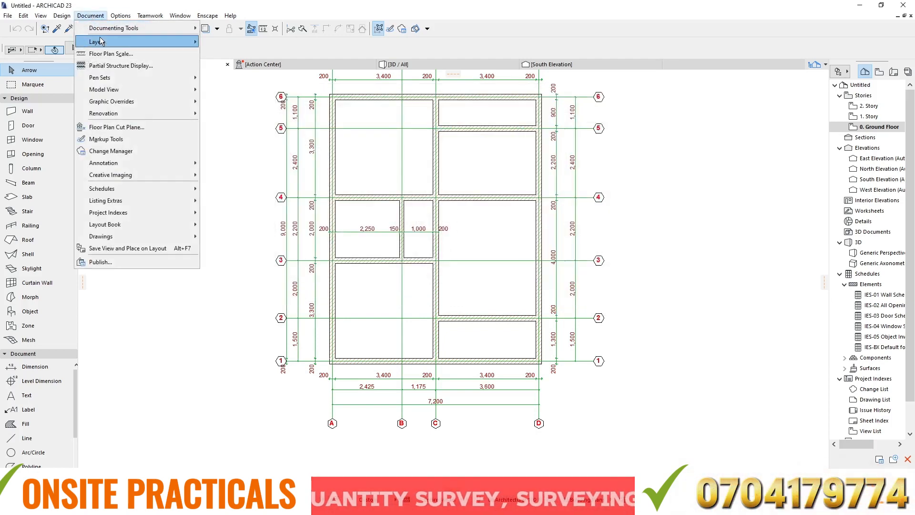
mouse_move(101, 41)
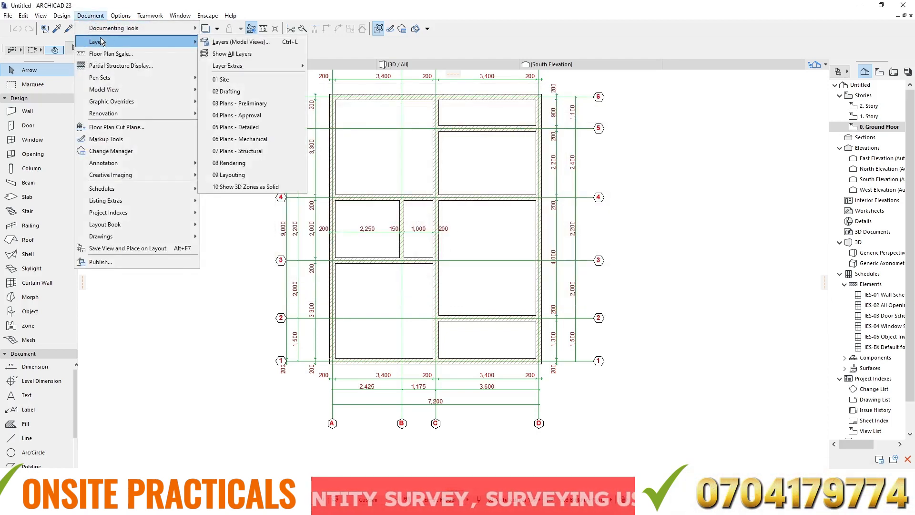
click(241, 43)
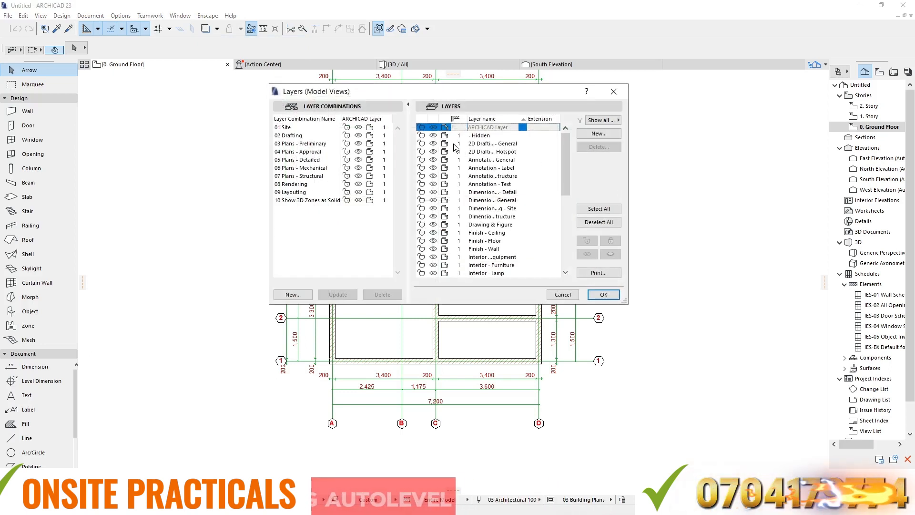
click(596, 135)
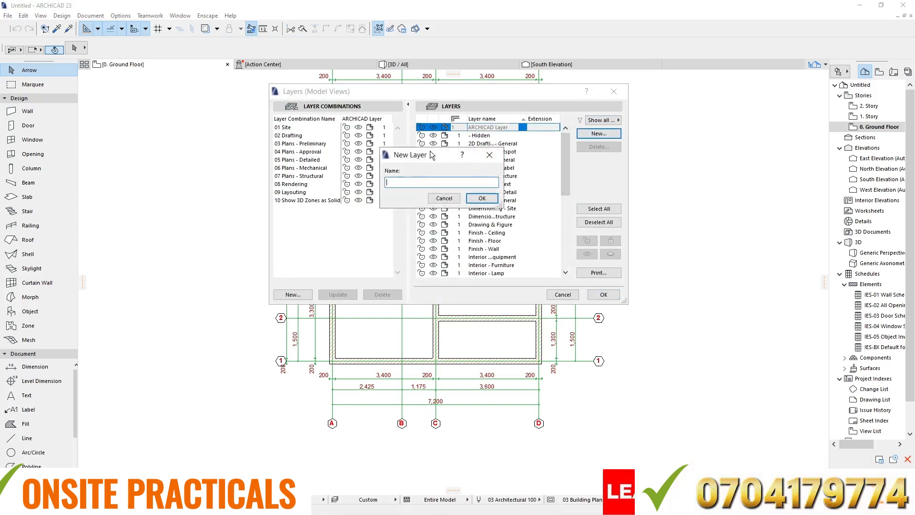
drag(429, 150, 387, 144)
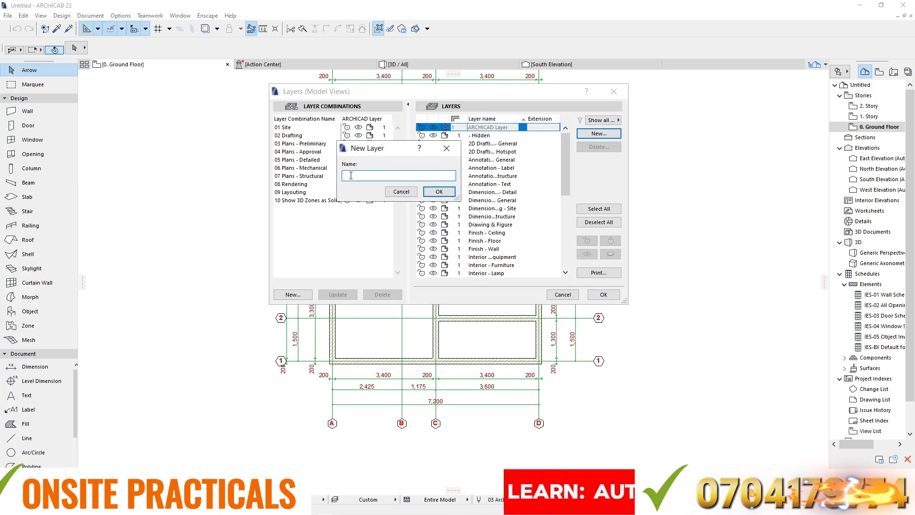
text(internal)
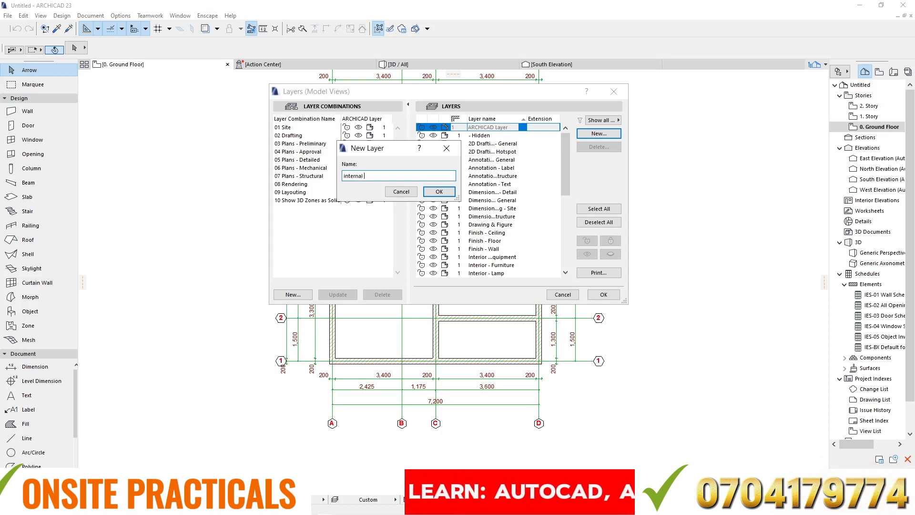
text(wa)
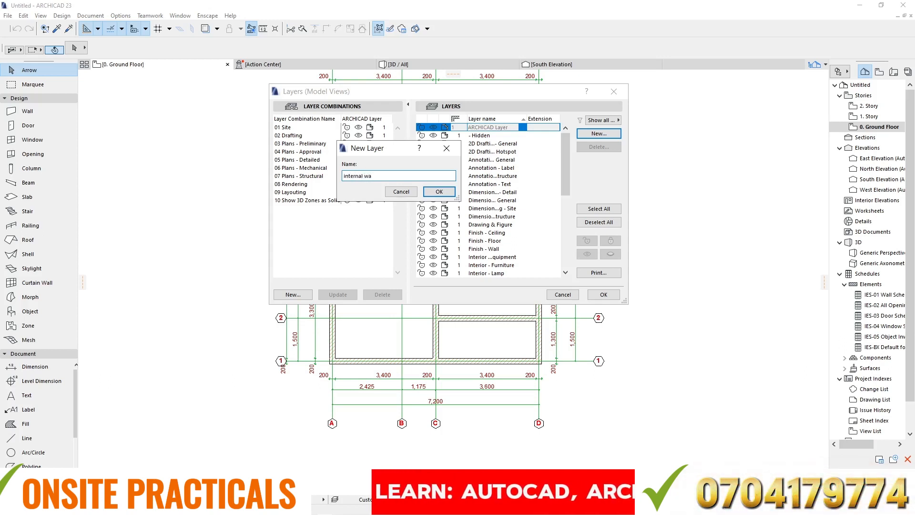
text(lls)
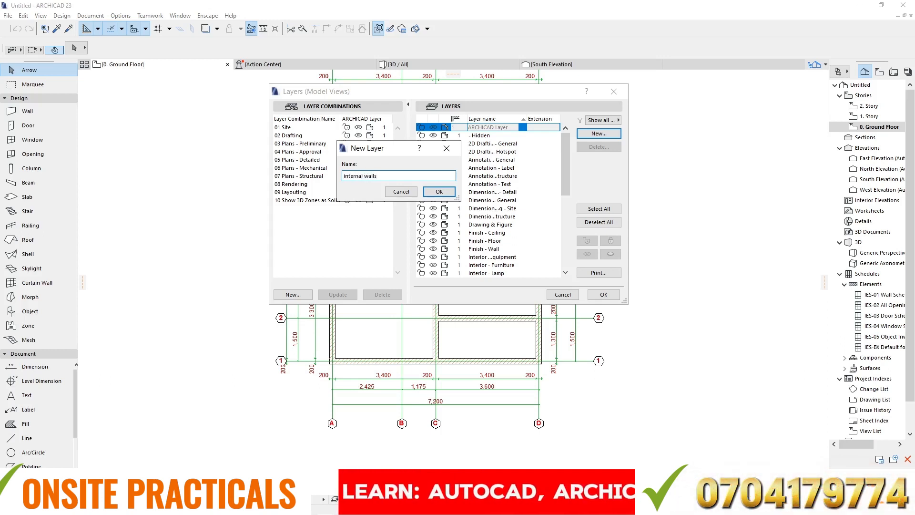
click(439, 192)
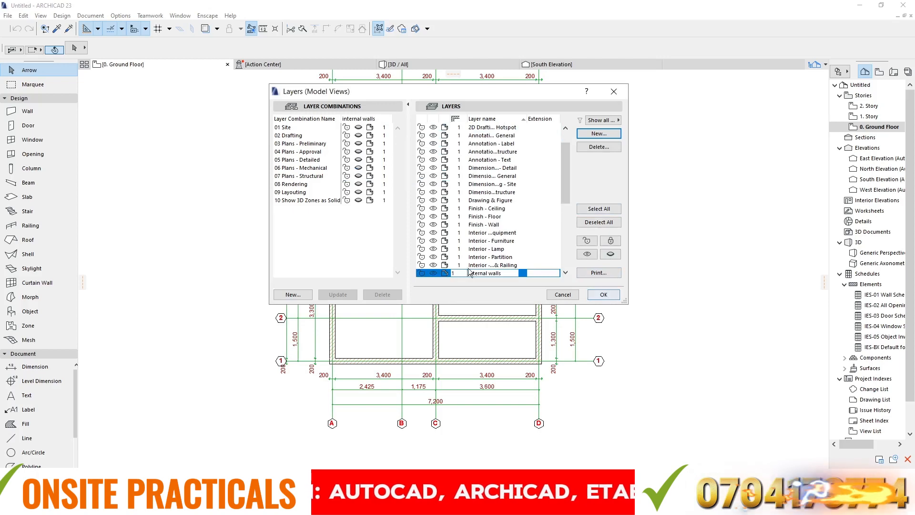
drag(564, 184, 565, 208)
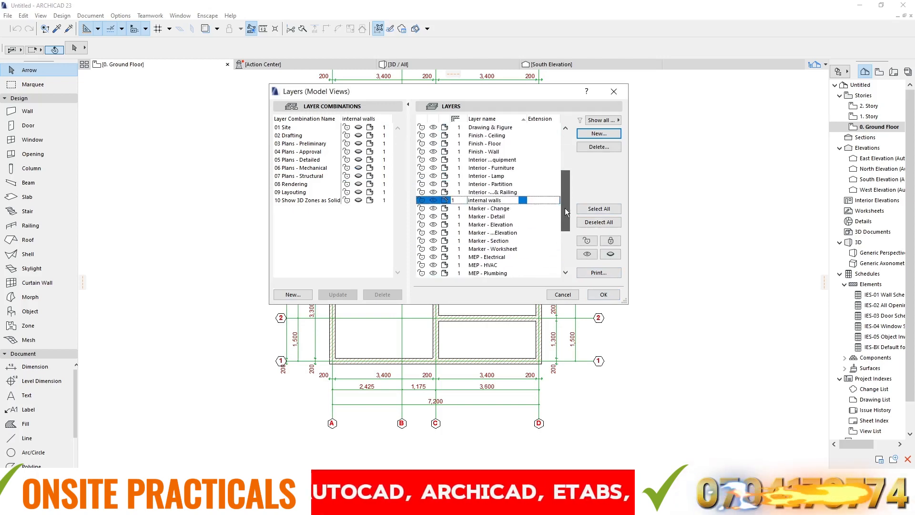
click(603, 295)
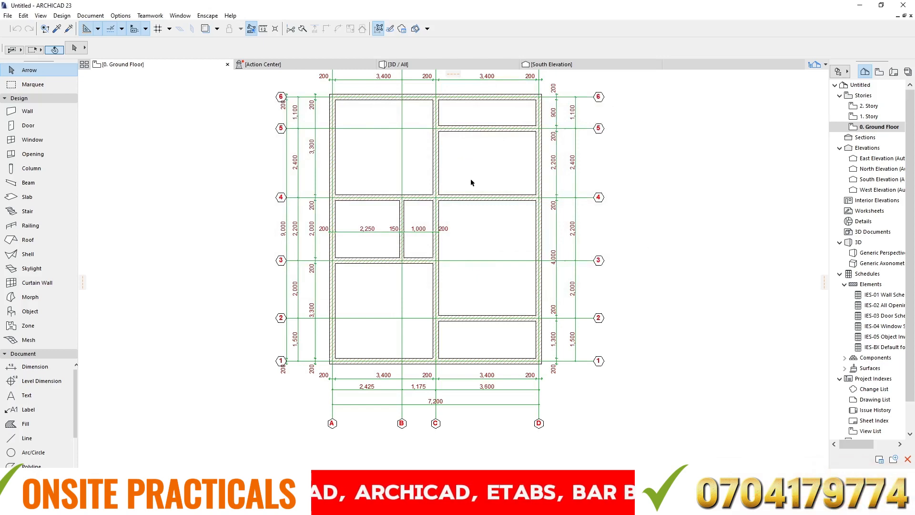
Step: Select the interior wall on grid line 5 and check its assigned layer in the list of available layers
scroll(438, 116, up, 4)
click(457, 148)
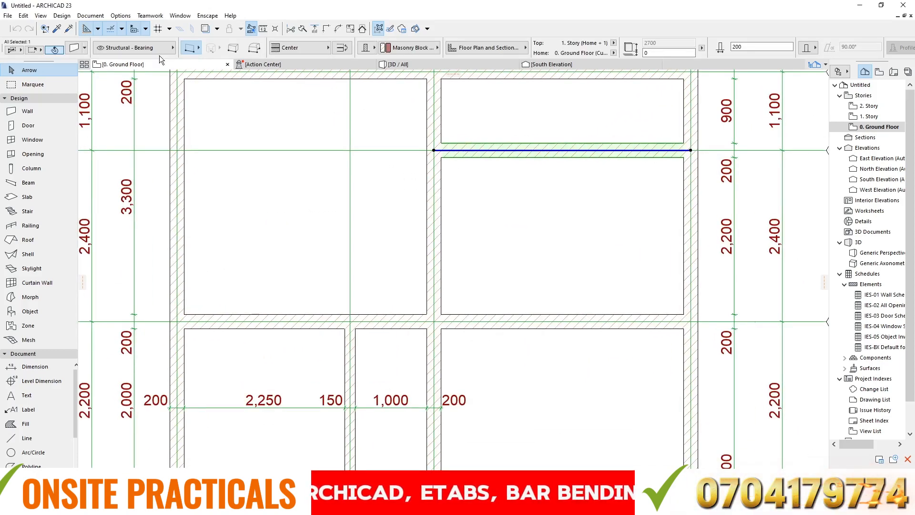
click(146, 48)
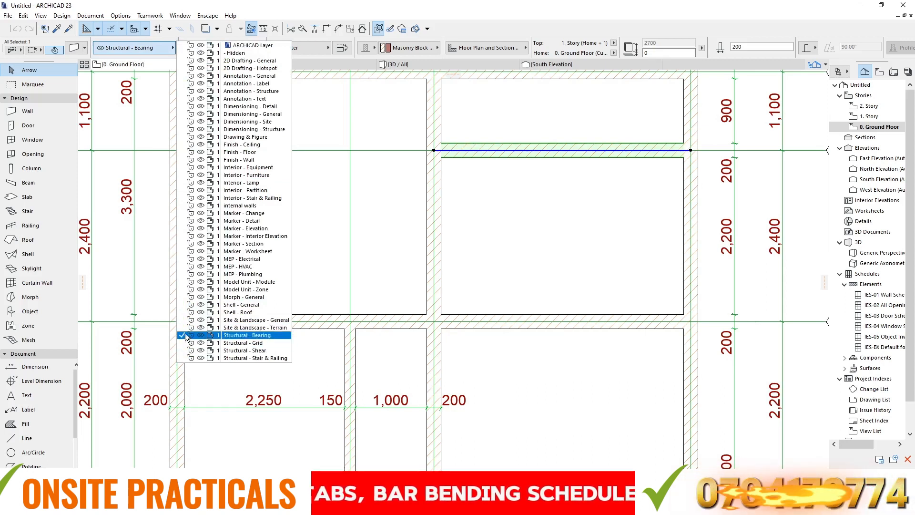
click(485, 186)
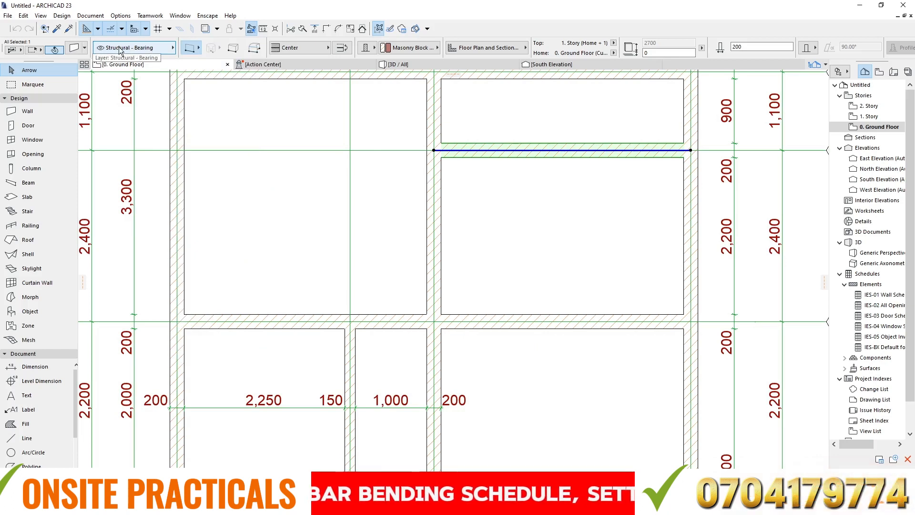
click(461, 204)
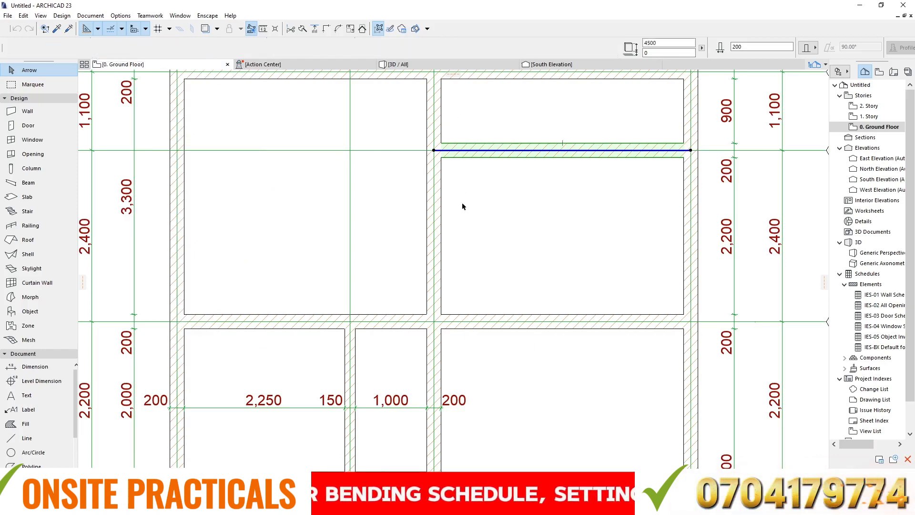
Step: Check the assigned layers of grid line B and the overall 7,200 dimension above the plan, and clear the selection
drag(330, 178, 381, 223)
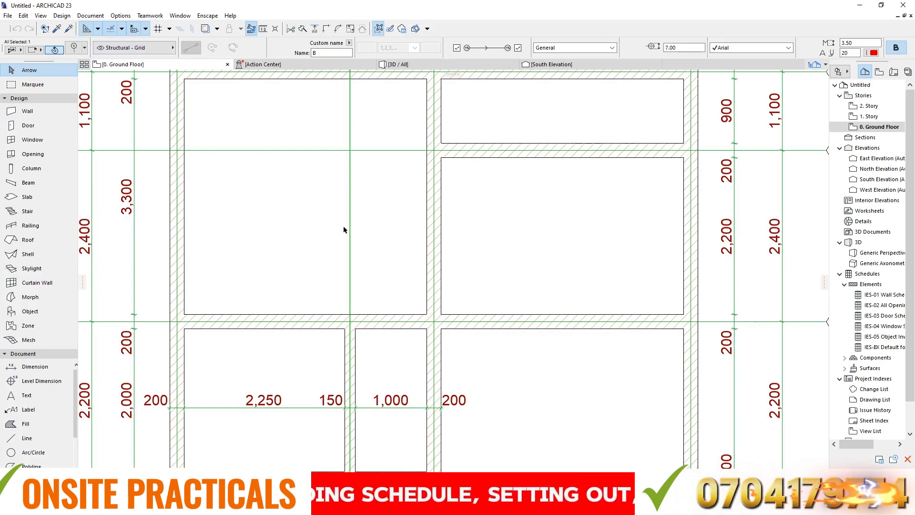
scroll(334, 200, down, 5)
scroll(333, 165, up, 3)
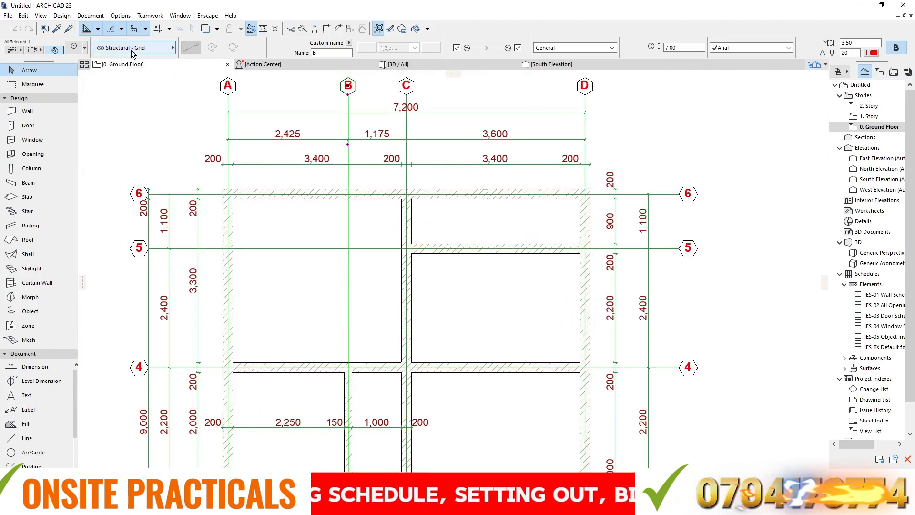
drag(292, 89, 311, 121)
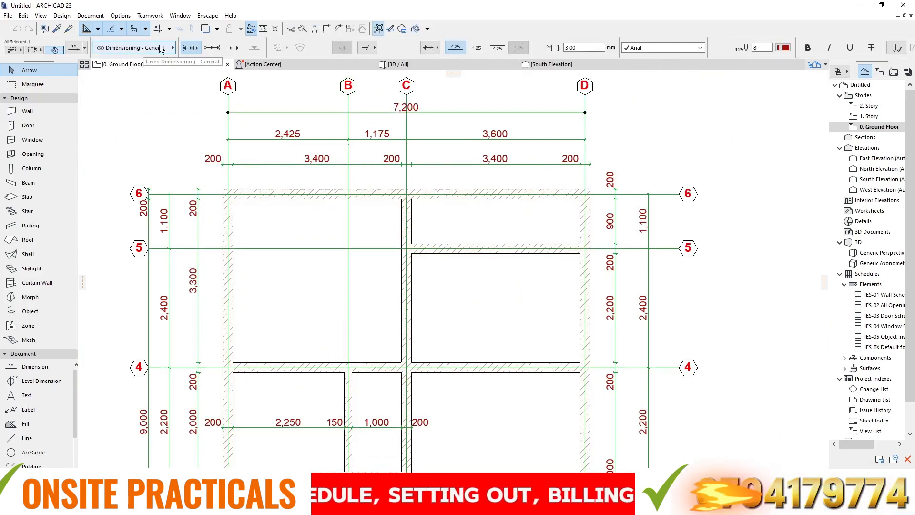
click(310, 279)
Step: Select the interior walls on grid lines 5 and 4 together with the short partition wall on grid line B
scroll(375, 141, down, 8)
scroll(383, 215, up, 8)
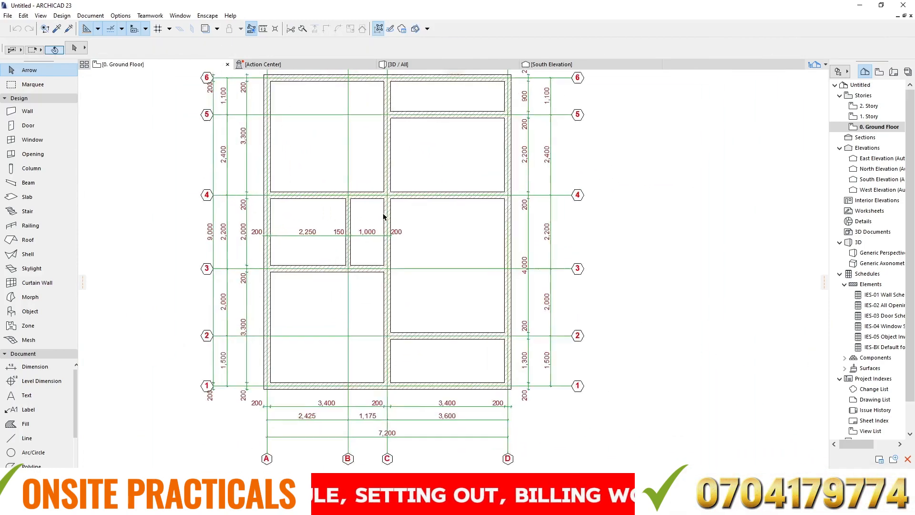
scroll(361, 231, down, 8)
scroll(400, 193, up, 8)
scroll(401, 197, up, 2)
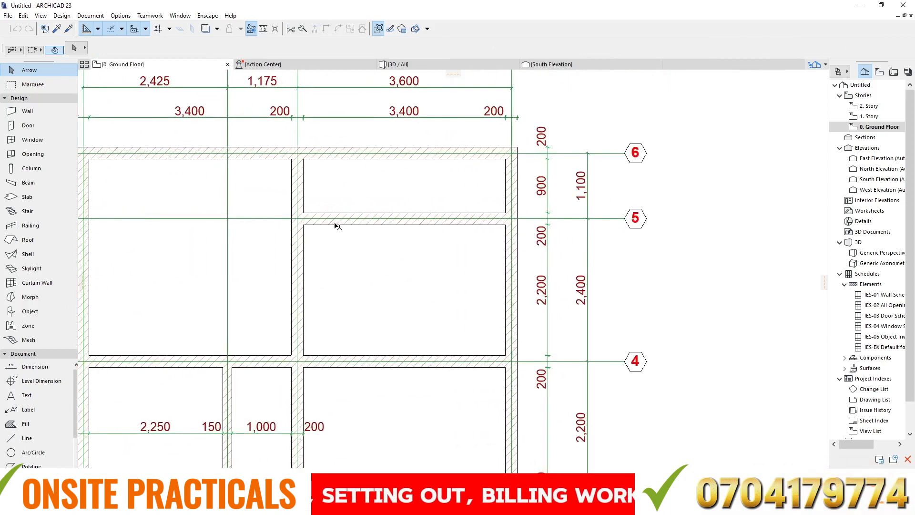
click(338, 223)
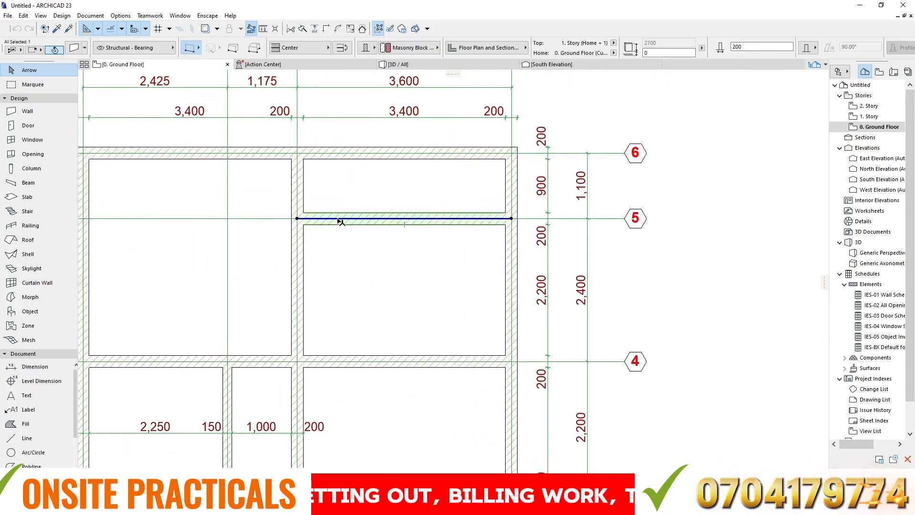
shift+click(344, 356)
scroll(337, 219, down, 8)
scroll(296, 304, up, 8)
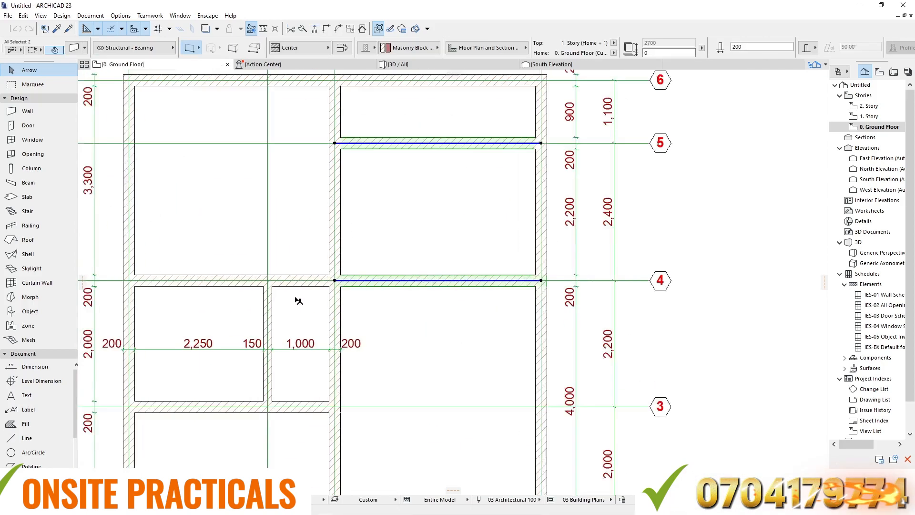
scroll(298, 300, up, 1)
shift+click(281, 282)
shift+click(267, 336)
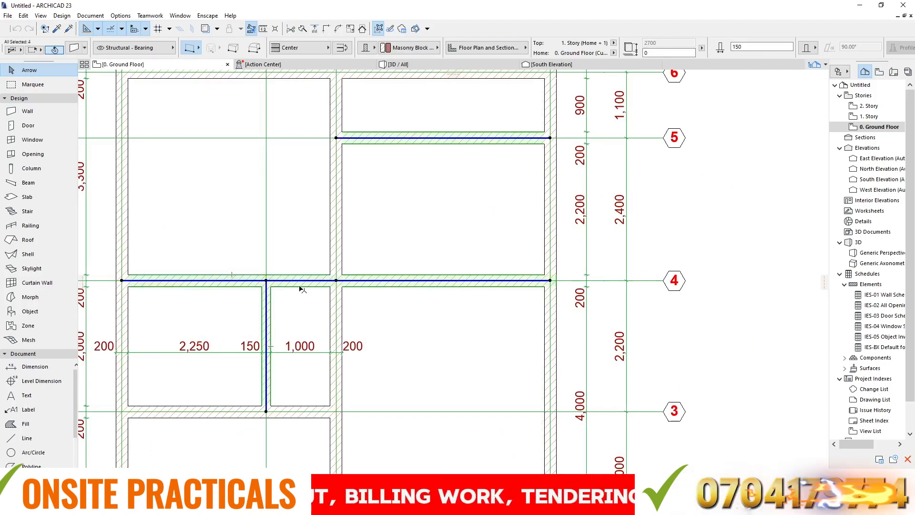
Step: Add the grid line C walls between lines 2 and 6 and the interior walls on lines 3 and 2 to the selection
scroll(363, 170, down, 5)
scroll(351, 193, up, 4)
shift+click(347, 194)
scroll(359, 221, down, 3)
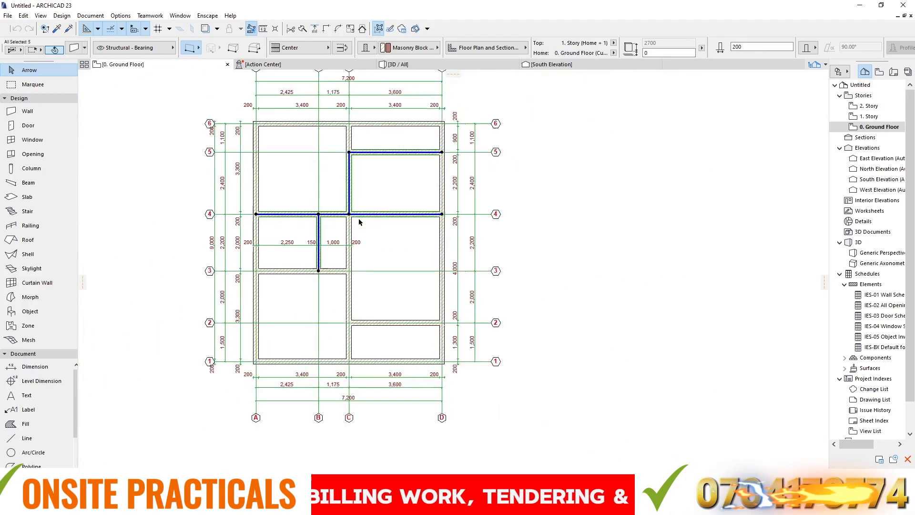
scroll(359, 222, up, 3)
shift+click(343, 209)
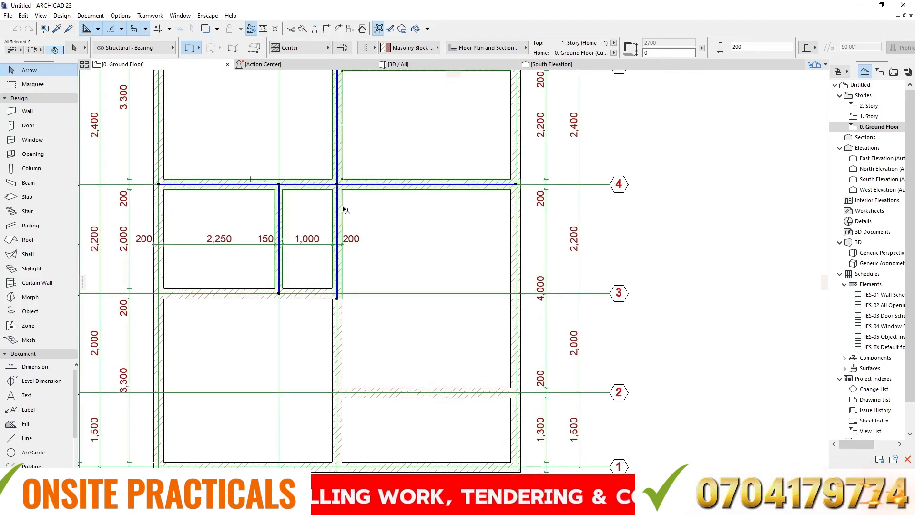
shift+click(343, 340)
shift+click(245, 298)
shift+click(436, 392)
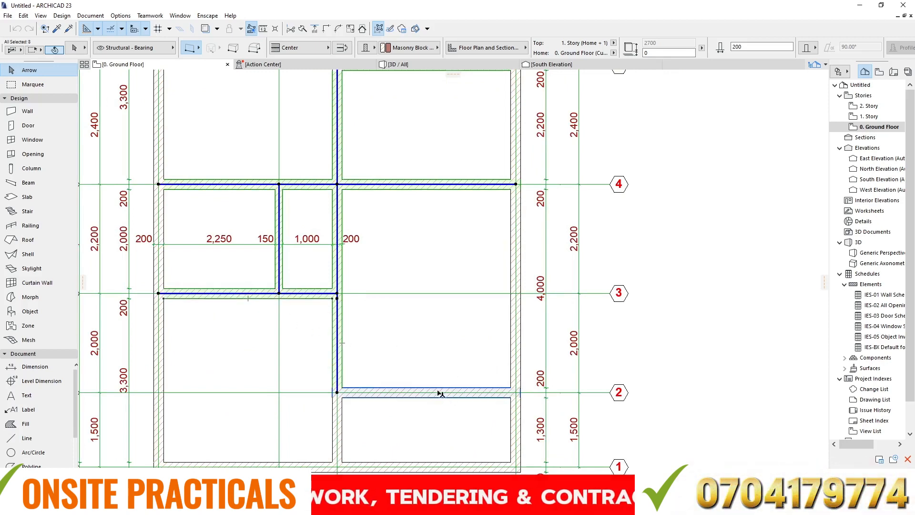
scroll(378, 297, down, 3)
scroll(390, 201, up, 3)
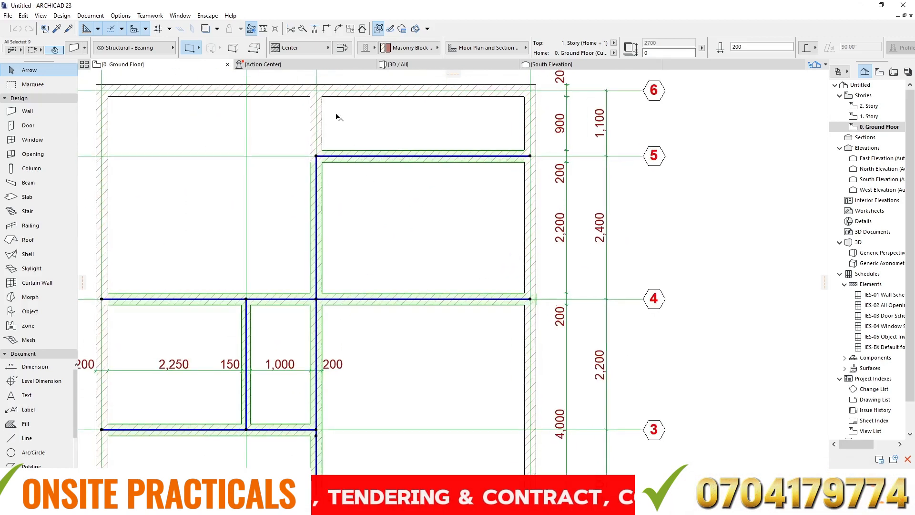
shift+click(358, 163)
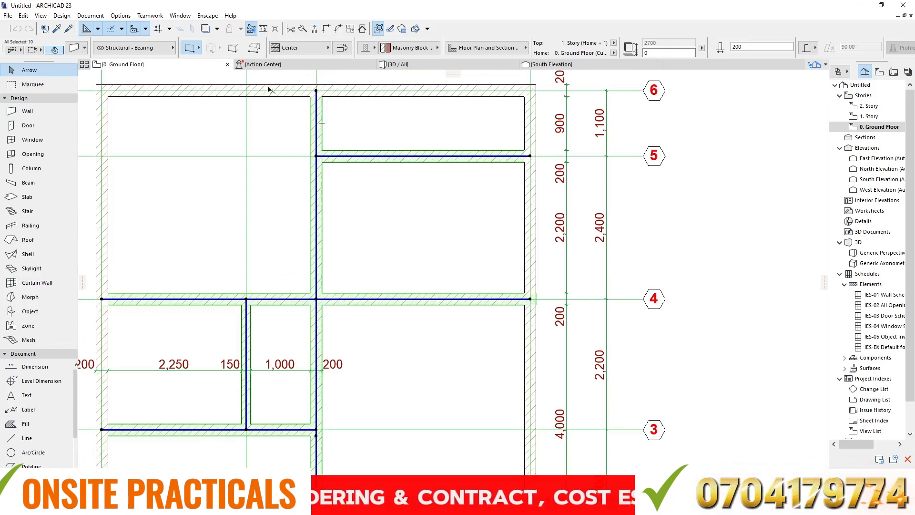
Step: Assign the selected interior walls to the "internal walls" layer and clear the selection
click(152, 47)
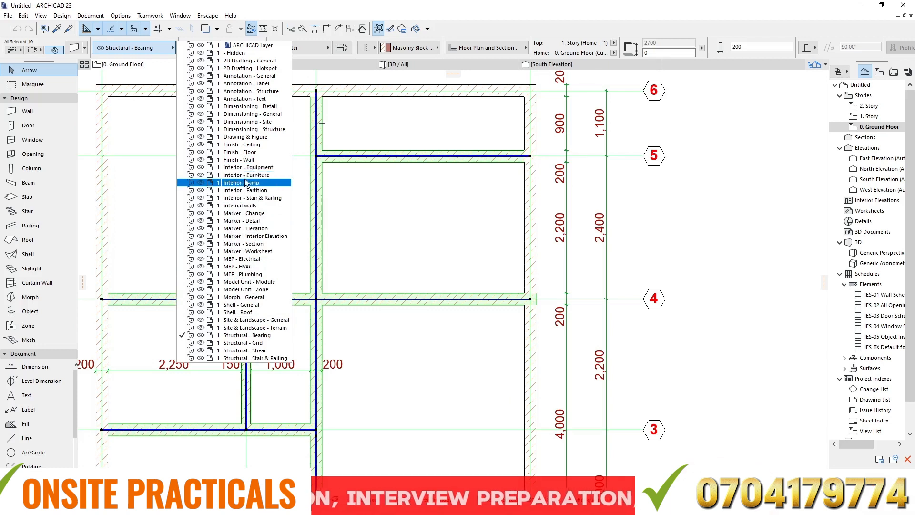
click(231, 206)
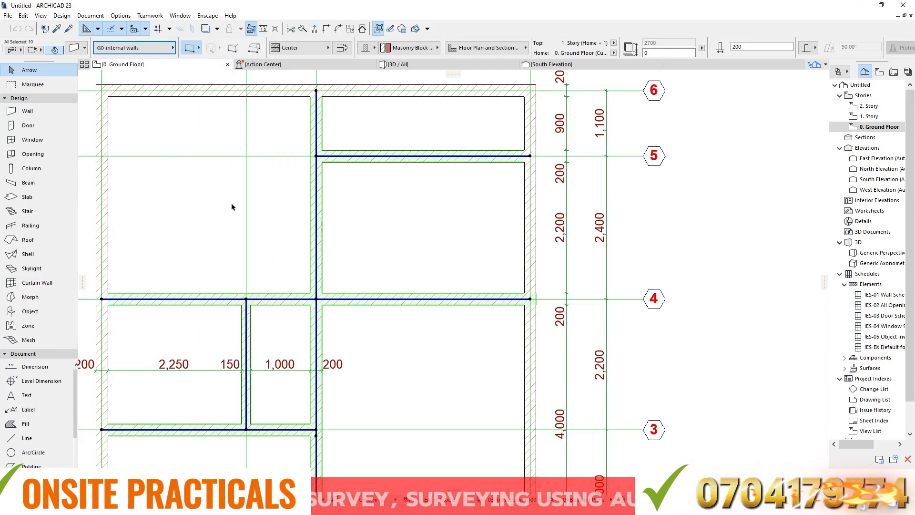
click(333, 165)
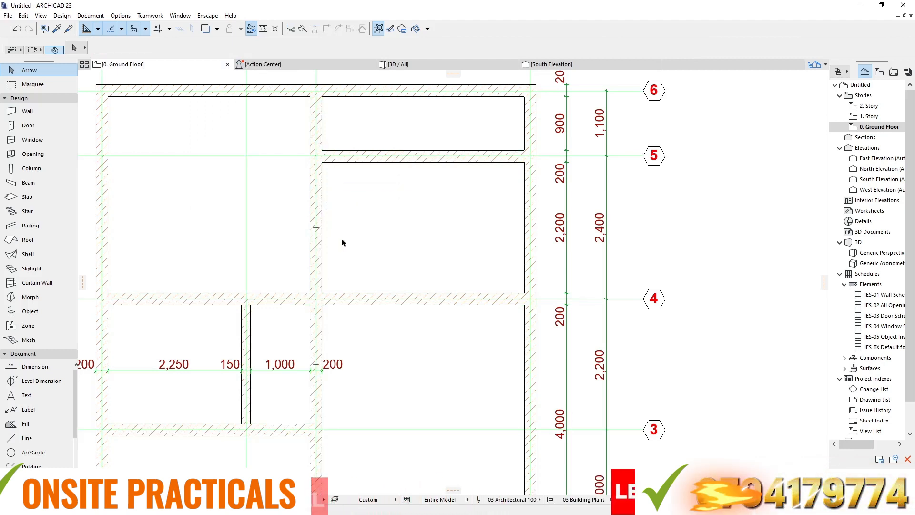
Step: Check the assigned layers of the interior wall on grid line C and the exterior wall on grid line A
scroll(350, 184, down, 3)
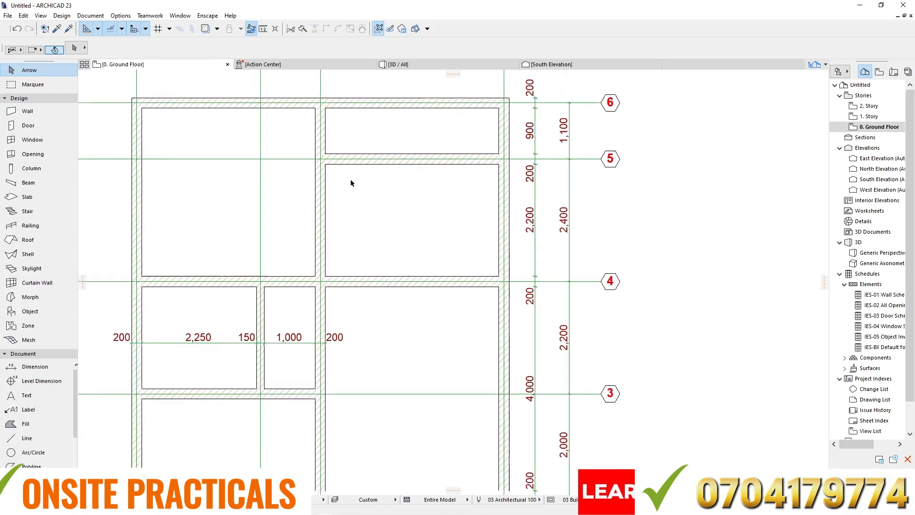
scroll(249, 135, up, 1)
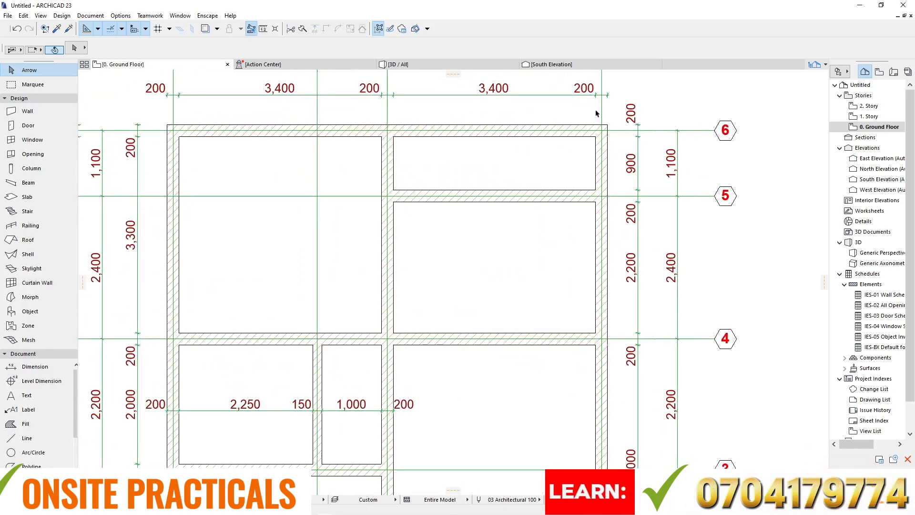
scroll(614, 230, down, 3)
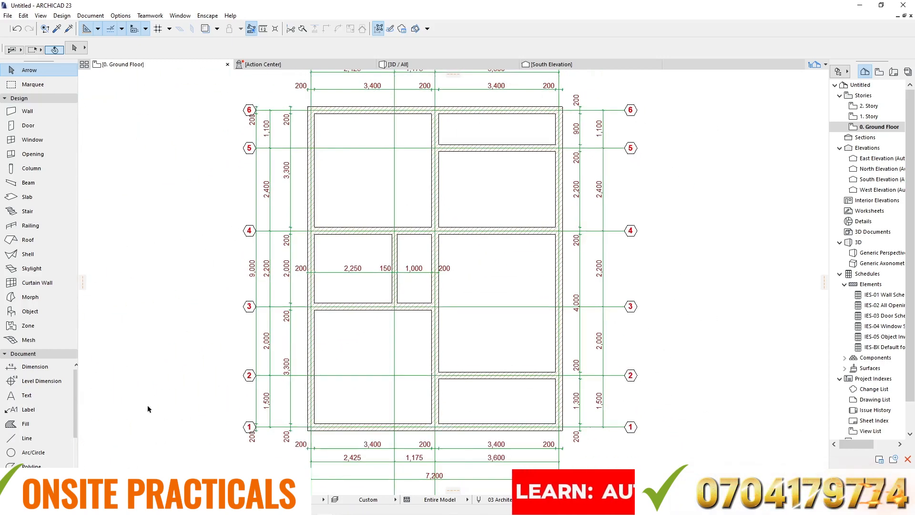
scroll(443, 158, up, 2)
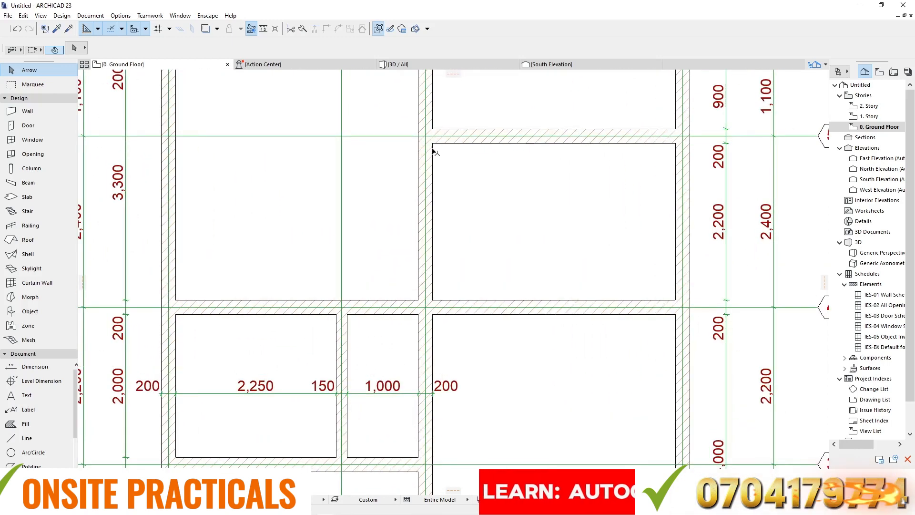
click(429, 162)
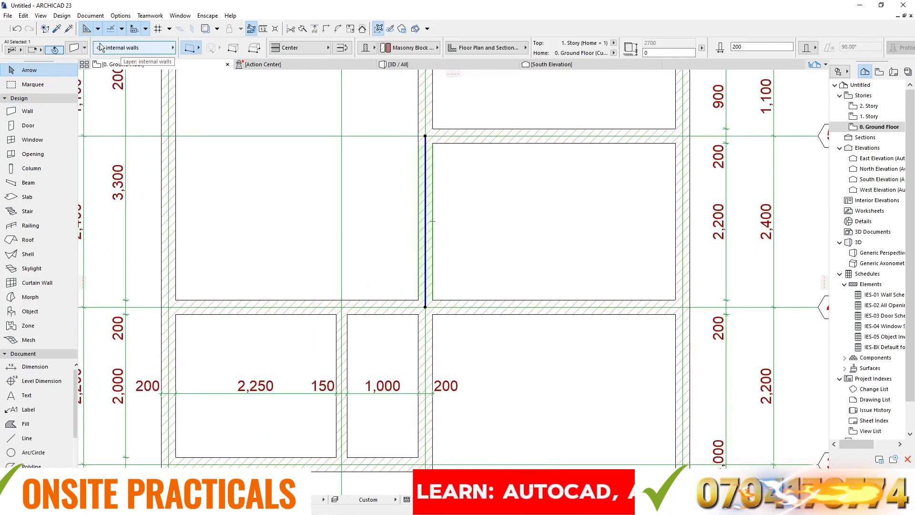
click(236, 208)
click(174, 165)
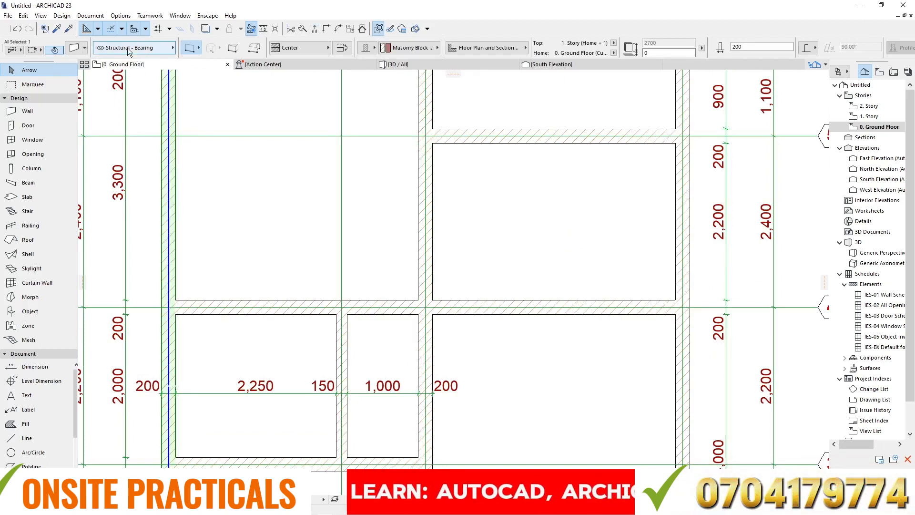
click(261, 202)
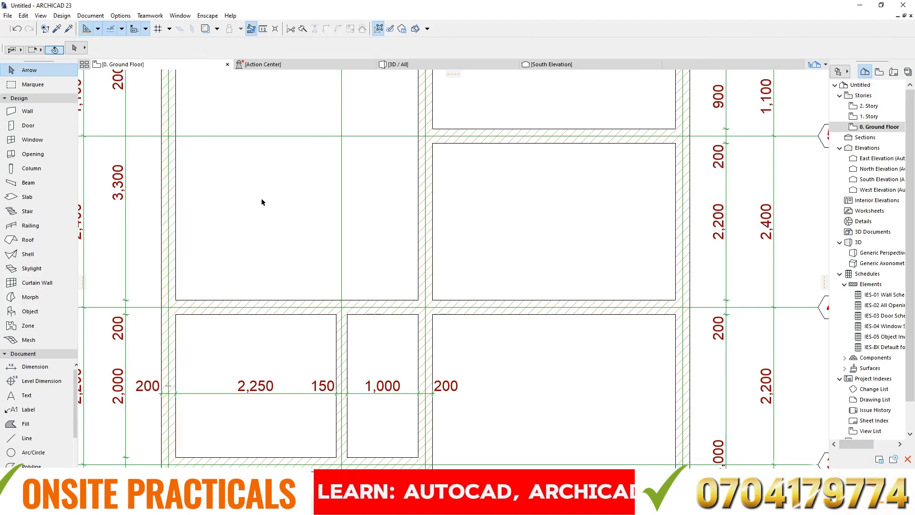
scroll(286, 185, down, 3)
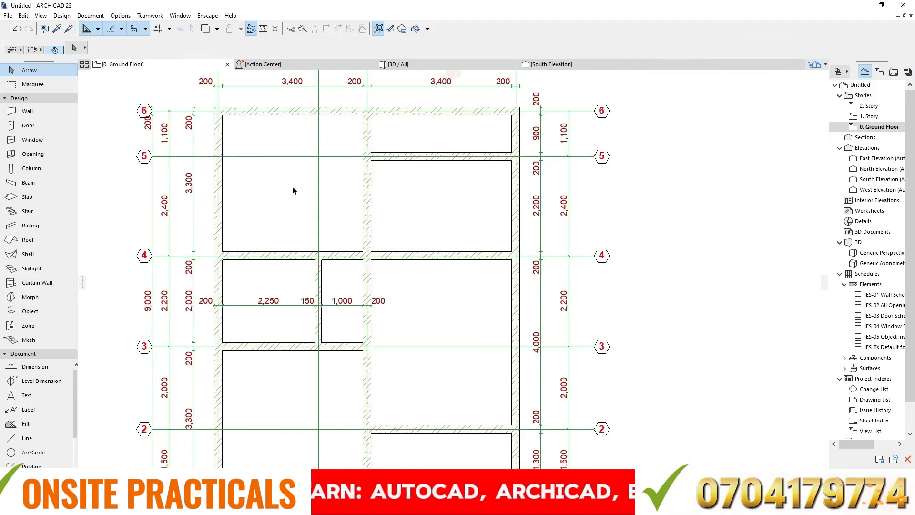
scroll(294, 191, down, 3)
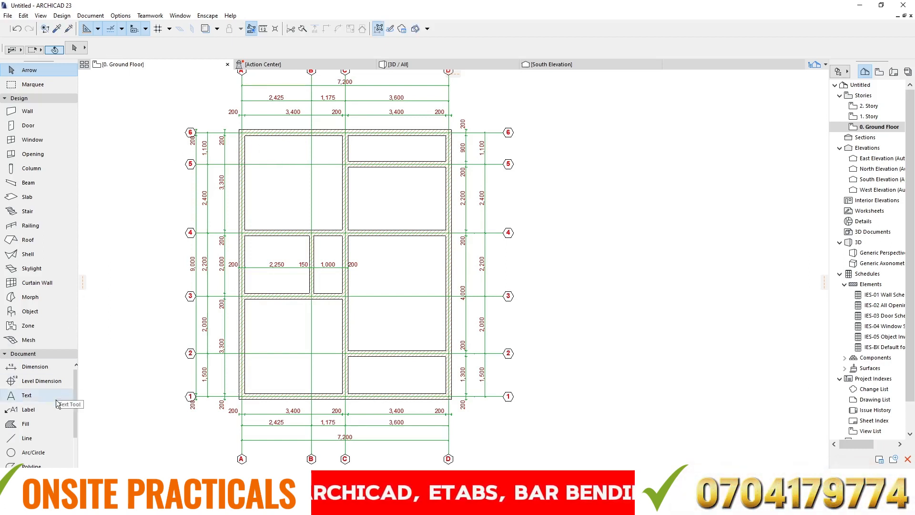
Step: Draw a 300 mm thick basic-structure concrete slab over the building's full outer footprint, from corner A/6 to corner D/1
click(14, 199)
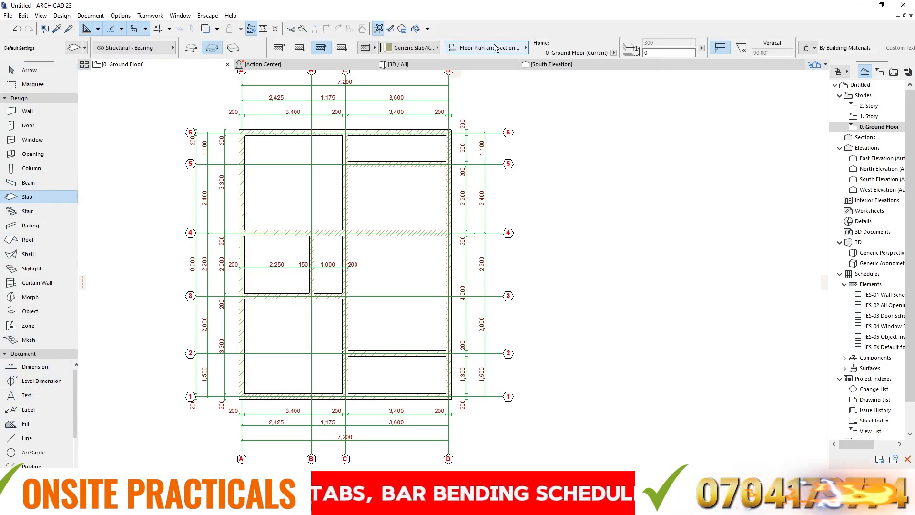
click(376, 49)
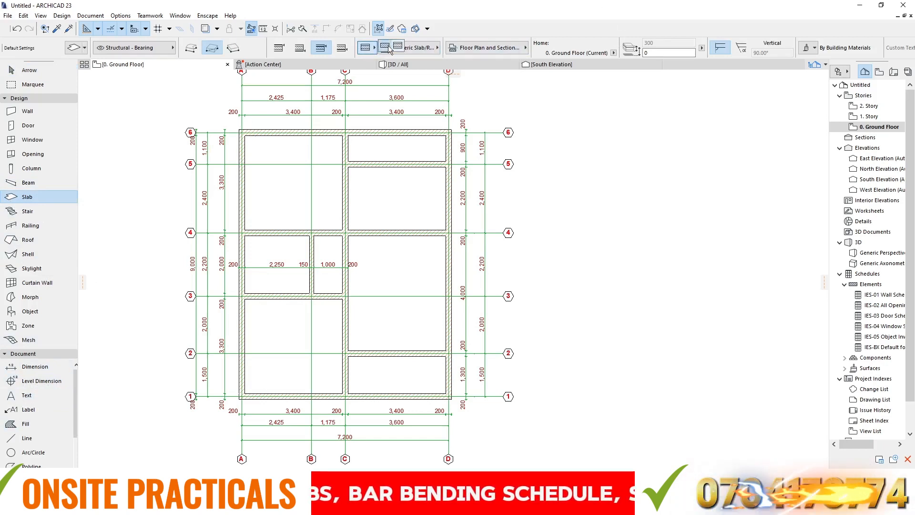
click(383, 48)
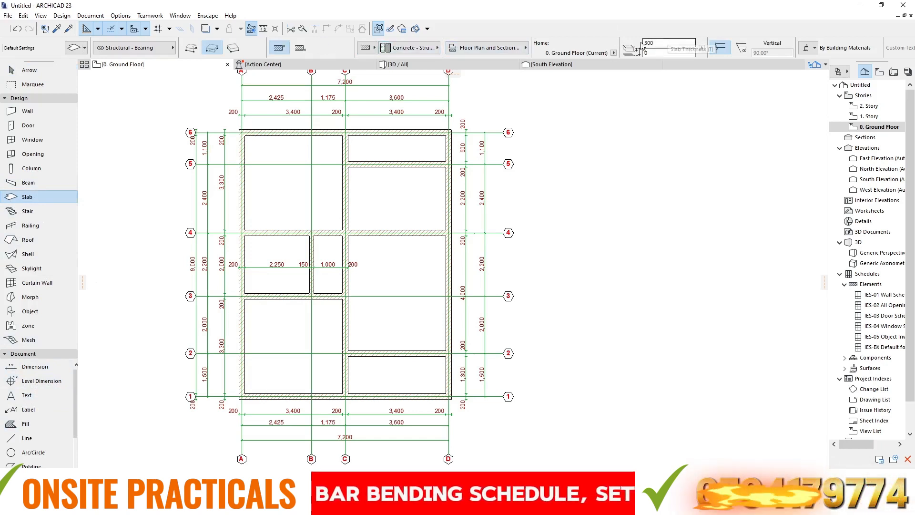
click(657, 42)
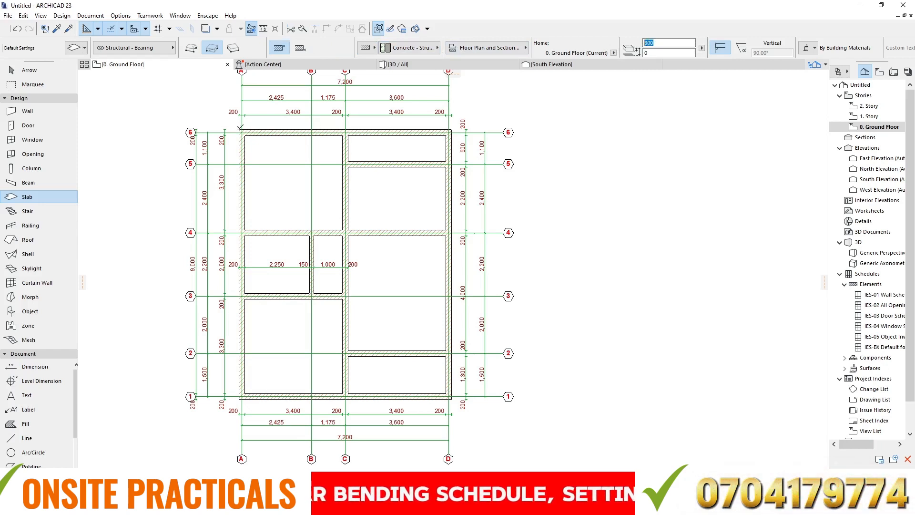
click(239, 130)
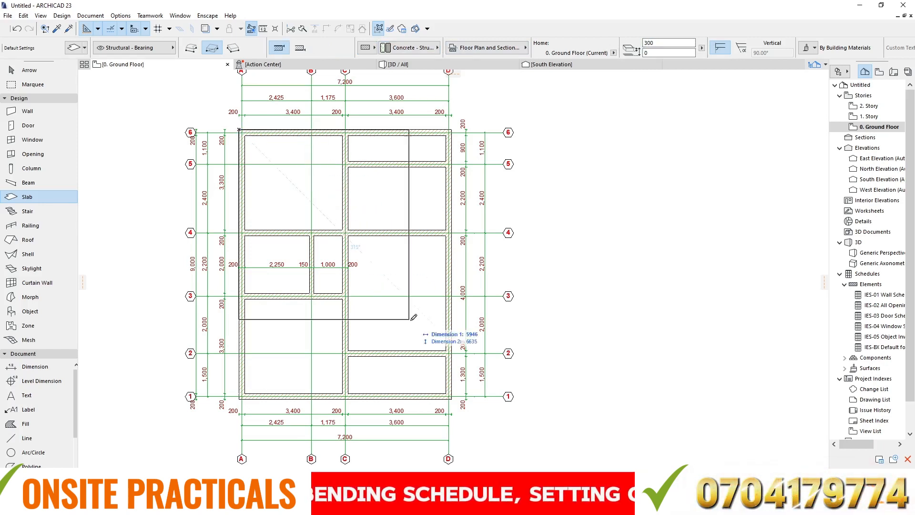
click(451, 399)
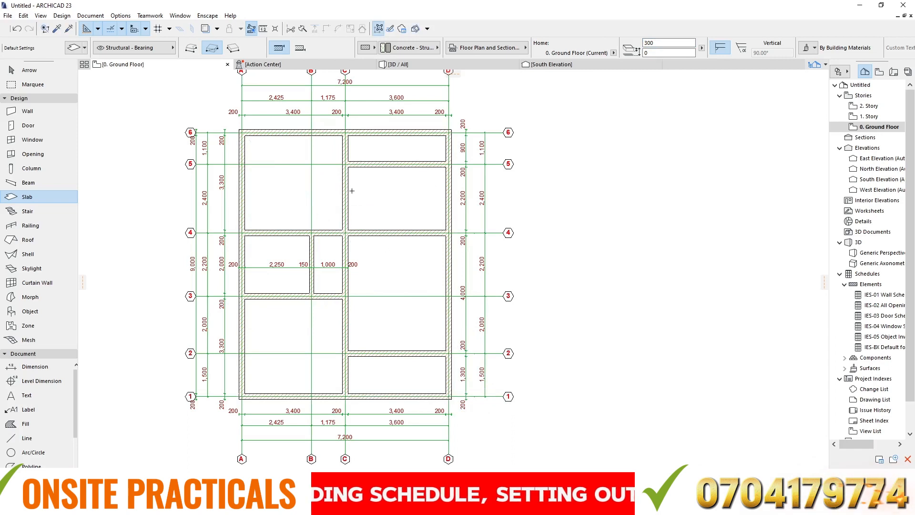
key(Escape)
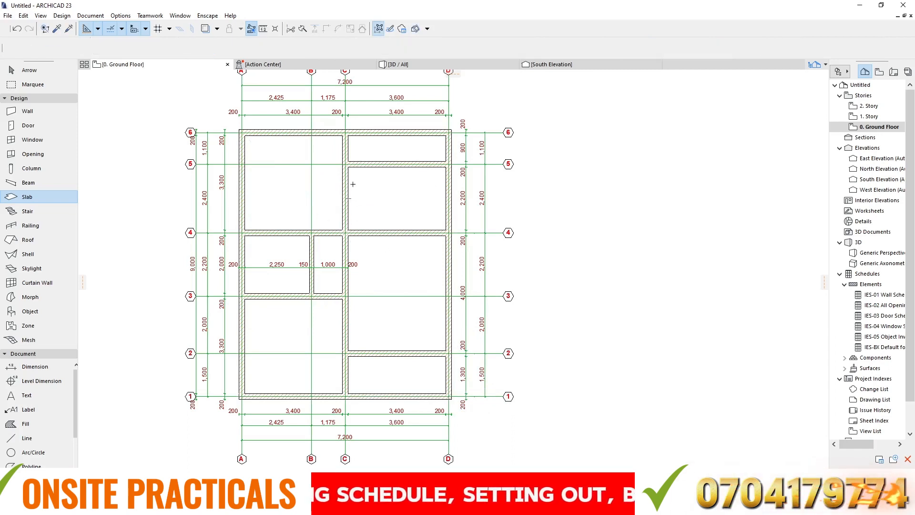
Step: Hide the internal walls in the 3D view and check the layers assigned to the floor slab and the far exterior wall
click(426, 67)
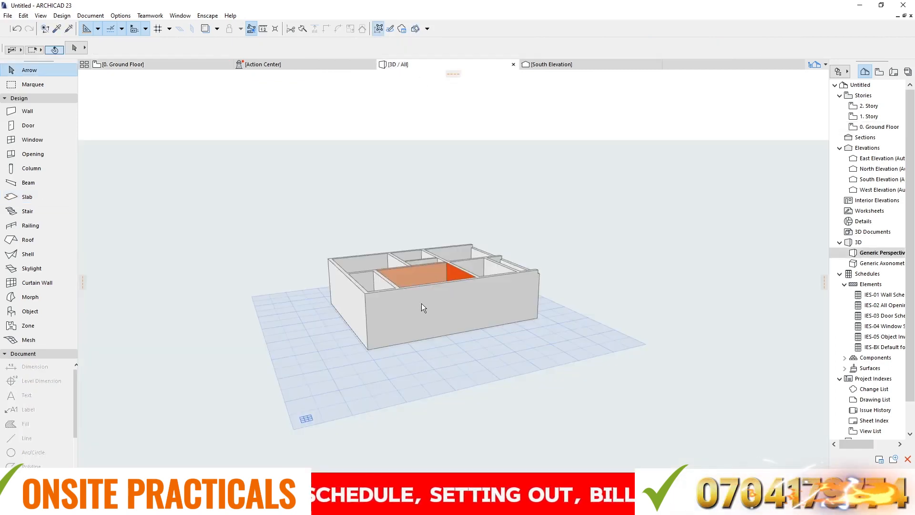
scroll(416, 301, up, 5)
shift+middle_drag(440, 226, 423, 316)
scroll(413, 366, up, 4)
shift+middle_drag(361, 299, 432, 272)
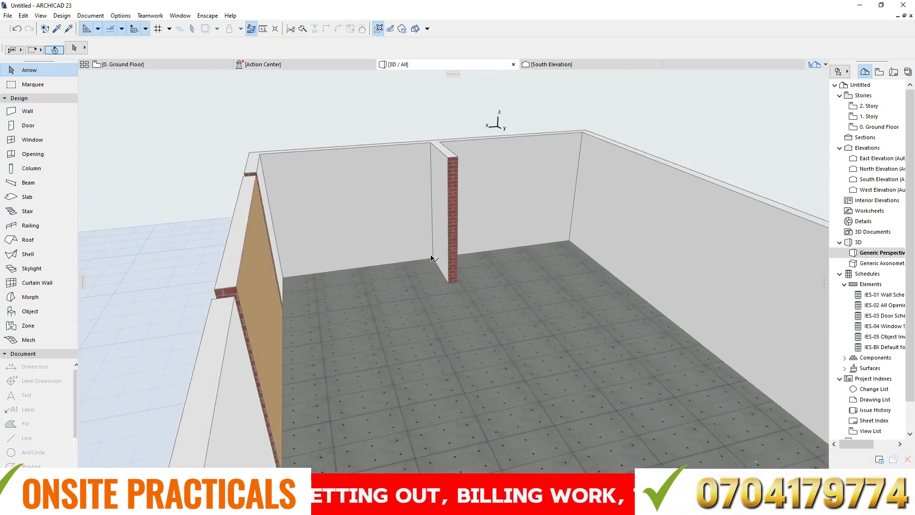
click(402, 306)
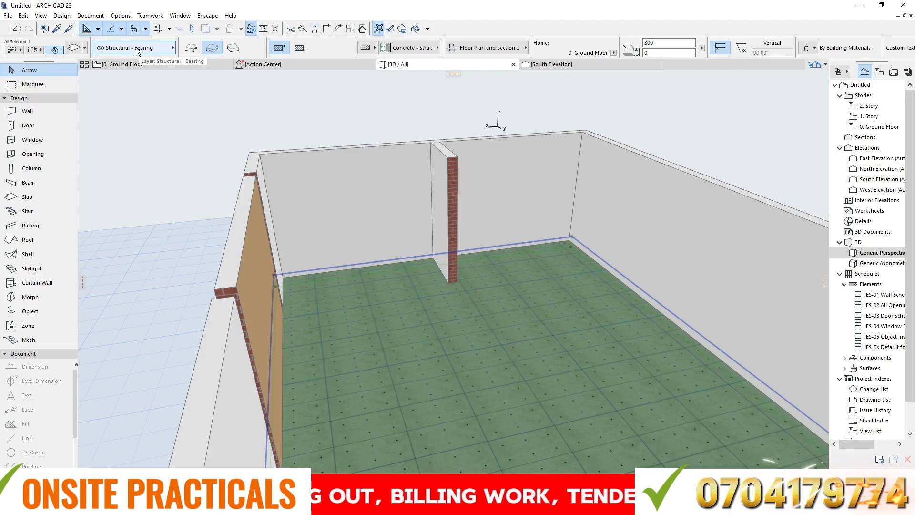
click(347, 171)
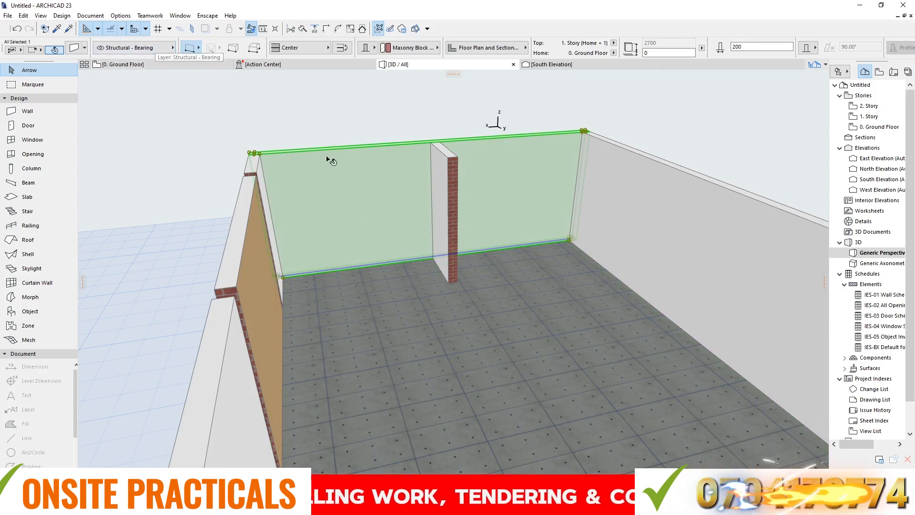
Step: Hide the exterior wall's Structural - Bearing layer in the 3D view and turn all layers back on
right_click(322, 170)
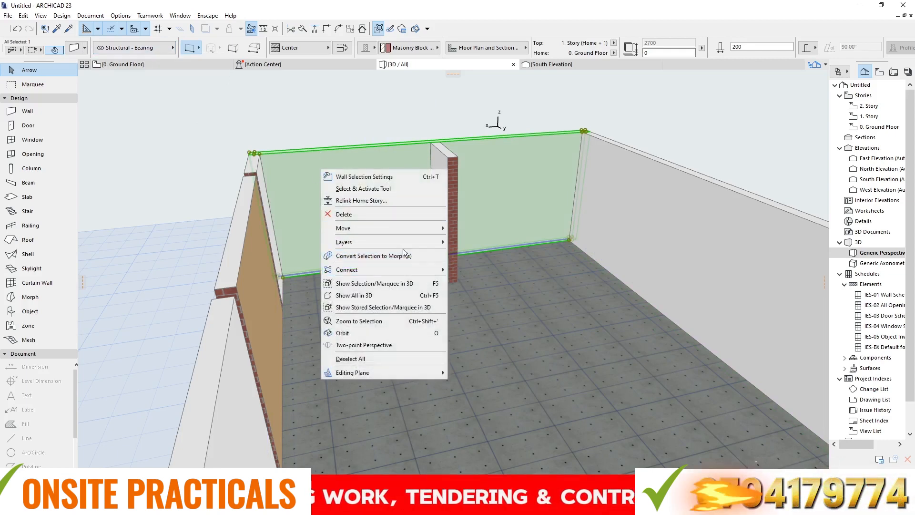
mouse_move(435, 244)
click(475, 254)
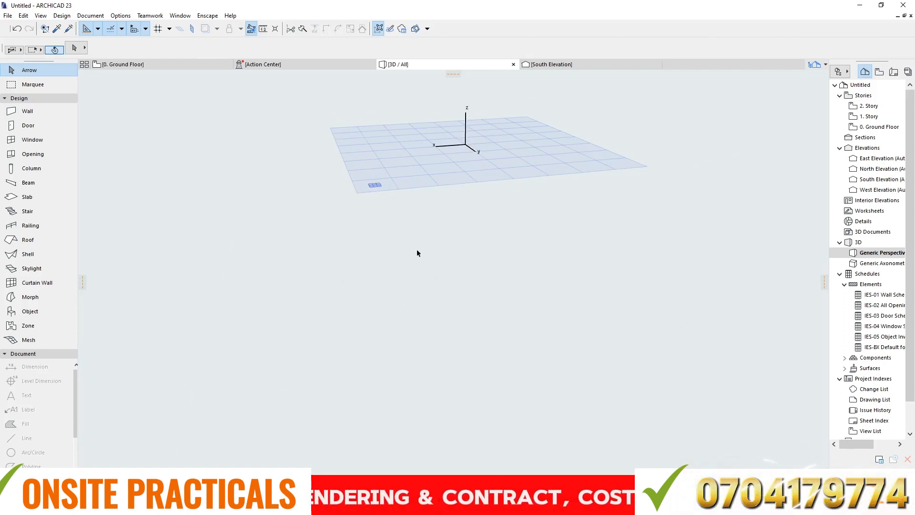
click(90, 16)
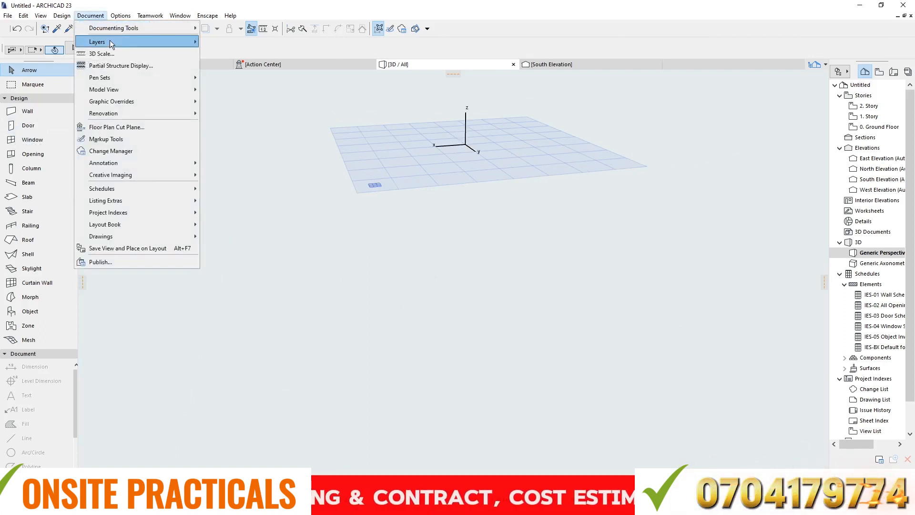
mouse_move(184, 44)
click(228, 53)
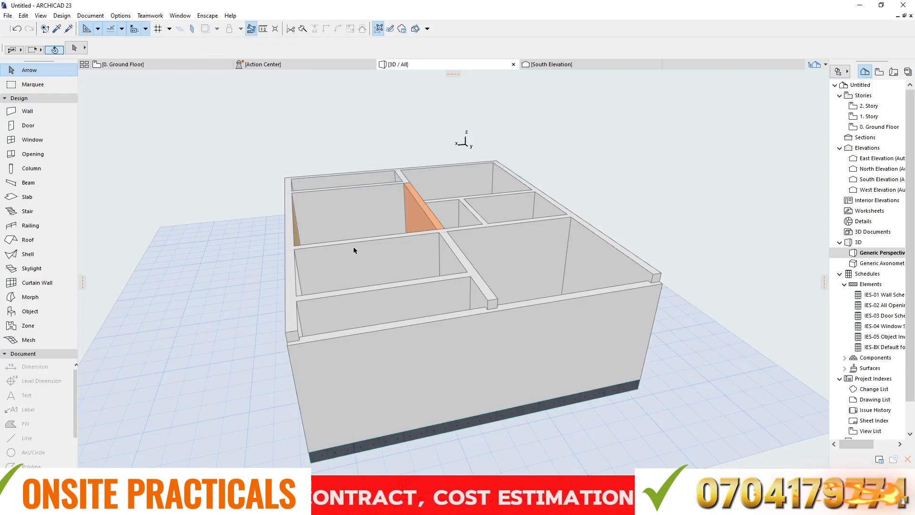
Step: Select the floor slab in the 3D view, check its layer in the list of available layers, and clear the selection
shift+middle_drag(377, 268, 374, 336)
scroll(376, 333, up, 2)
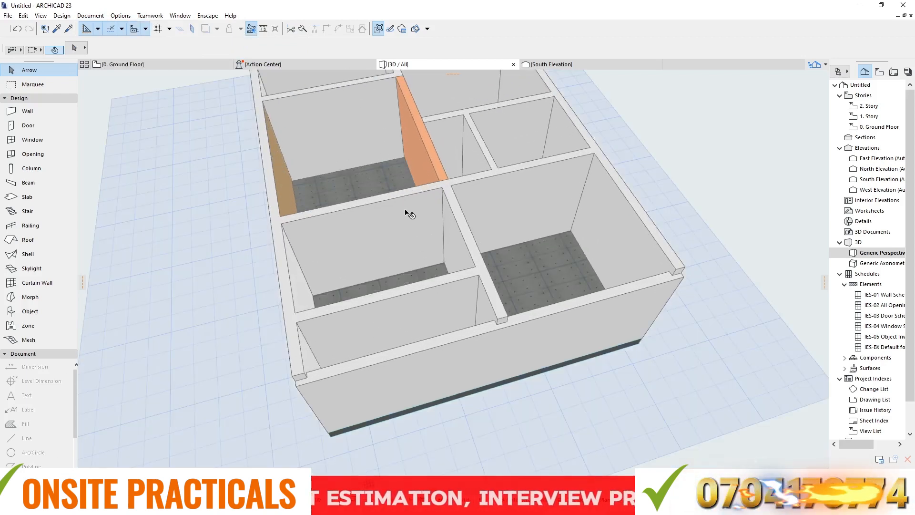
scroll(357, 170, up, 4)
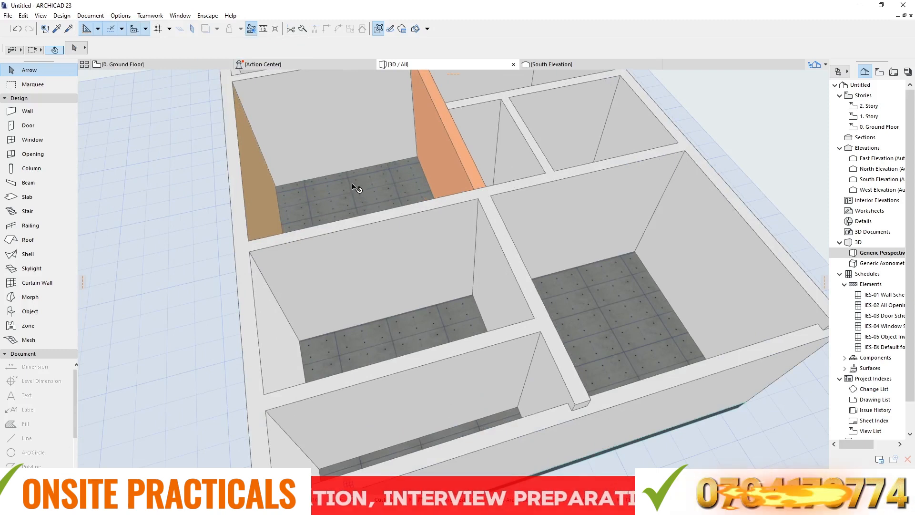
click(357, 188)
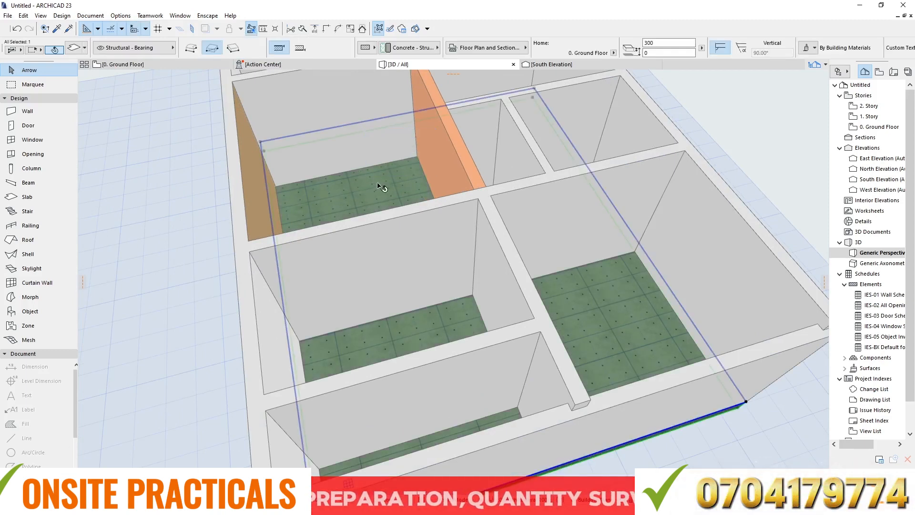
click(154, 45)
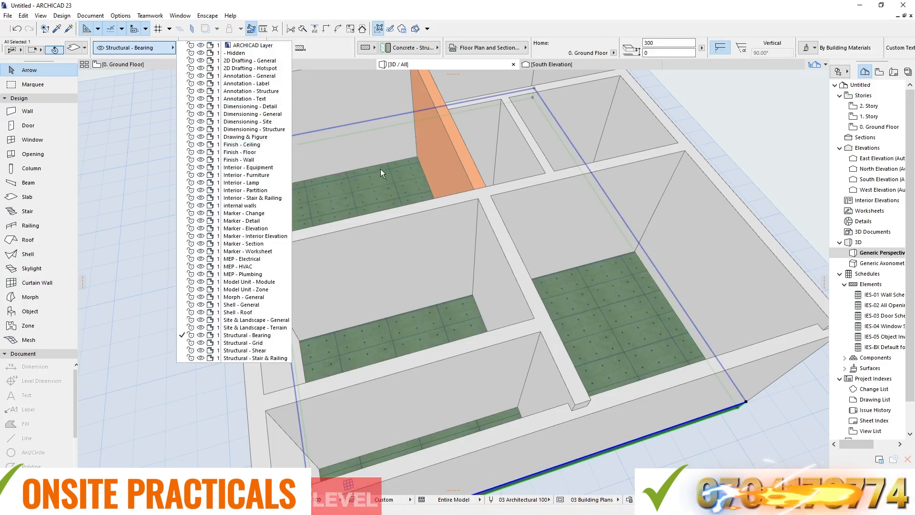
click(371, 161)
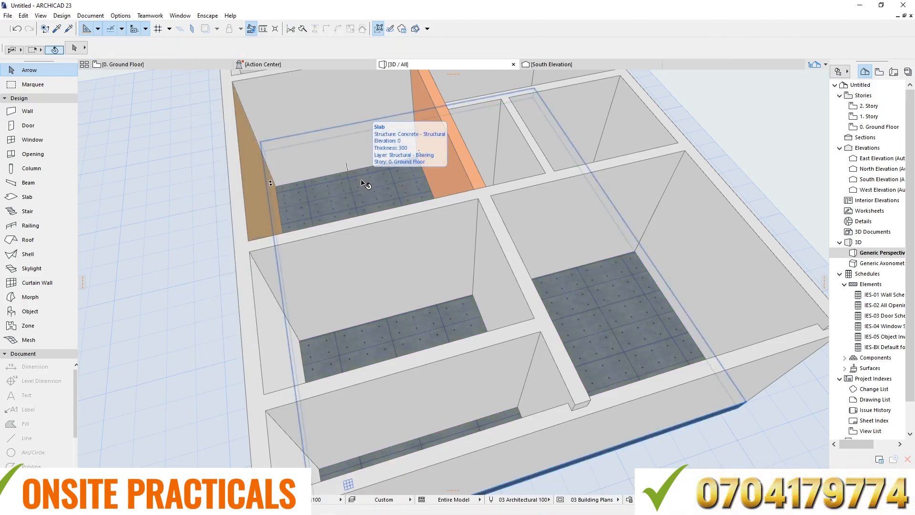
Step: In the ground floor plan, assign the floor slab to the Finish - Floor layer and clear the selection
click(129, 66)
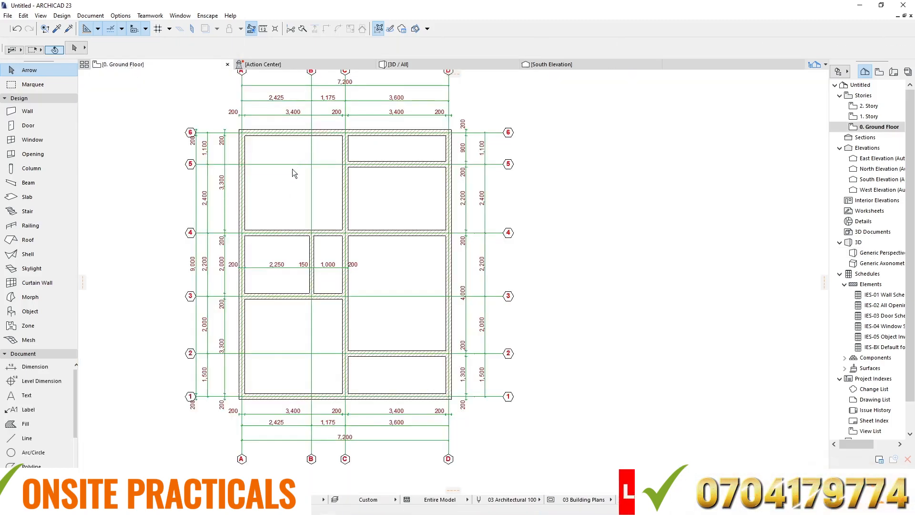
click(280, 188)
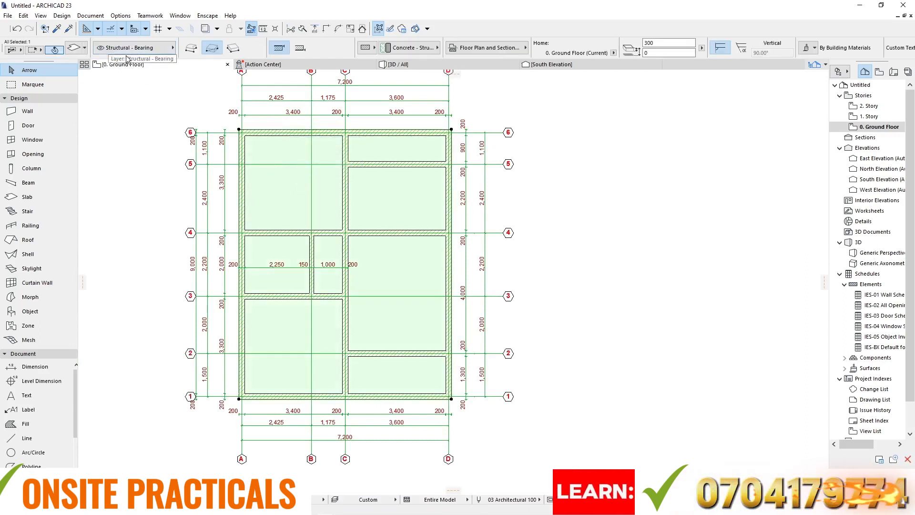
click(172, 48)
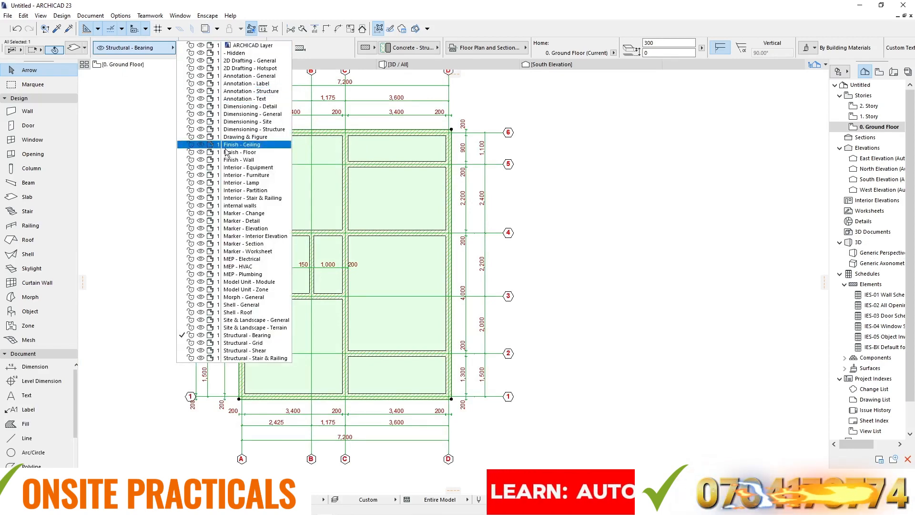
click(256, 152)
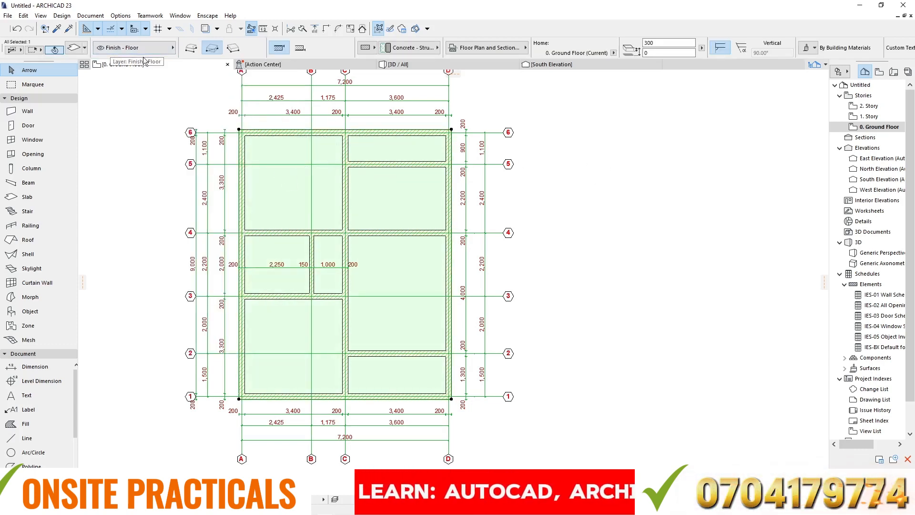
click(697, 194)
Step: Check the layers assigned to the interior wall between grids 5 and 6, the floor slab, and the exterior wall on grid 6
scroll(338, 161, up, 3)
scroll(350, 140, up, 2)
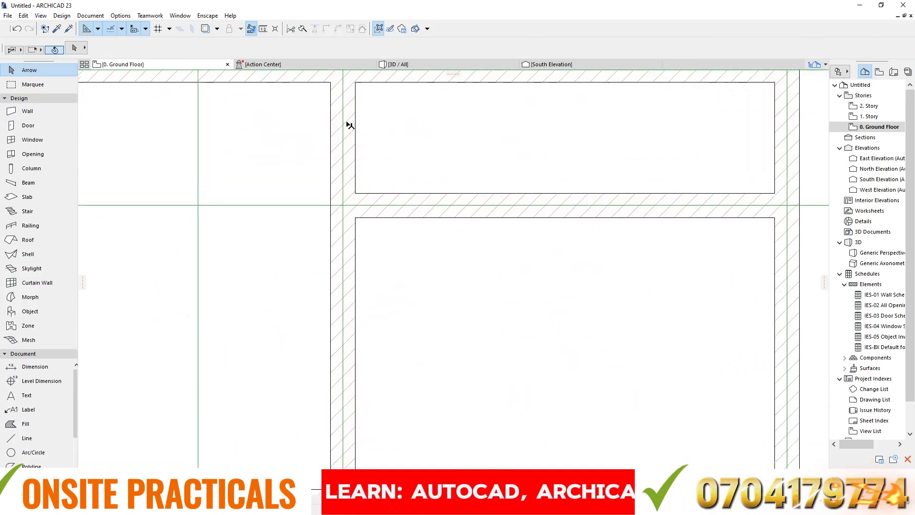
click(354, 117)
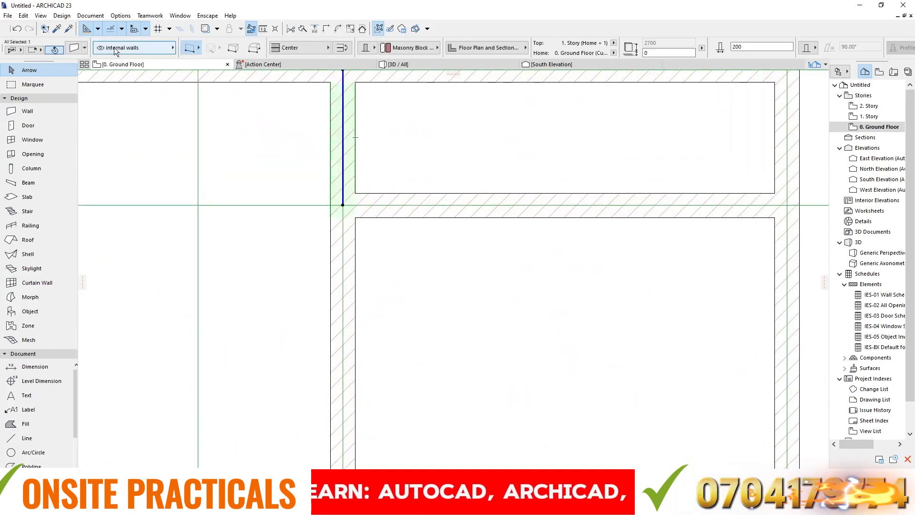
scroll(327, 198, down, 5)
click(260, 204)
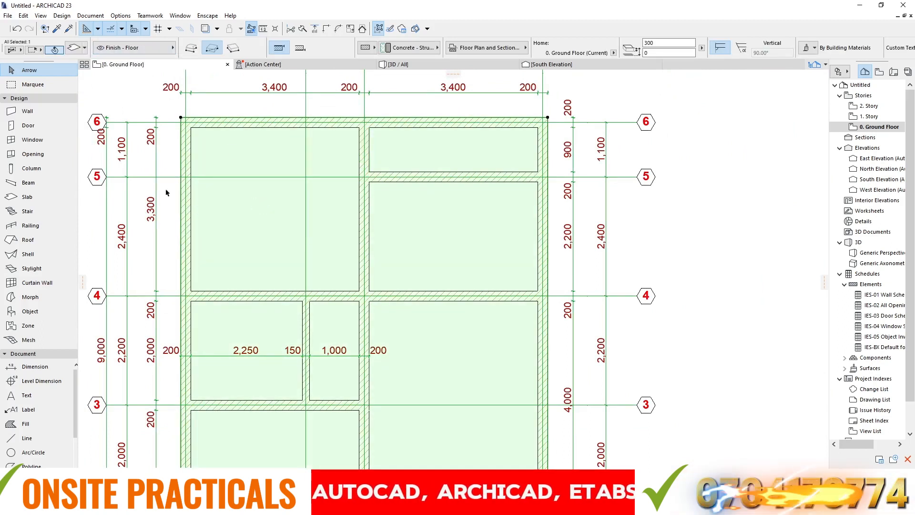
key(Escape)
click(215, 128)
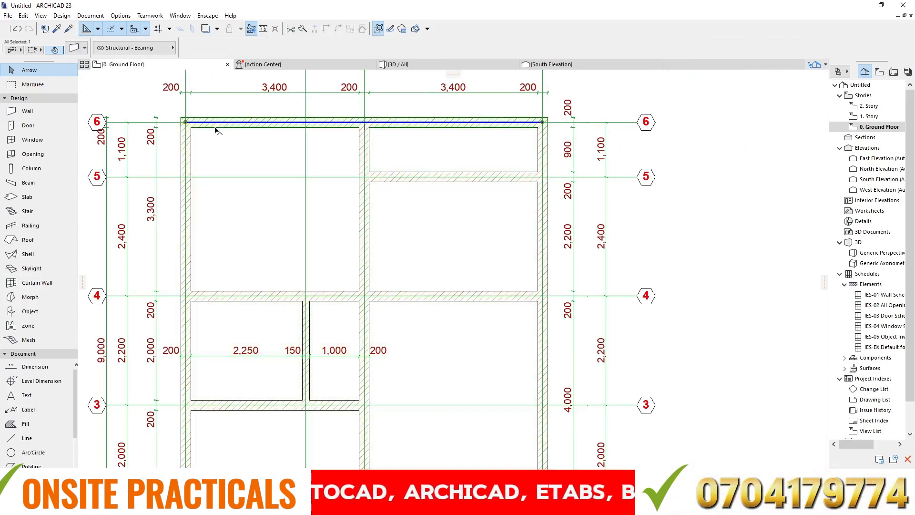
click(143, 91)
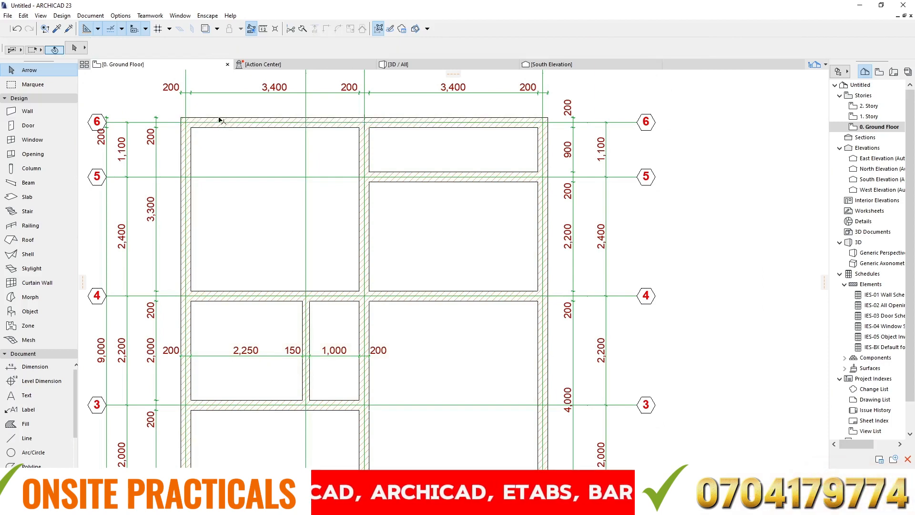
click(220, 120)
click(128, 102)
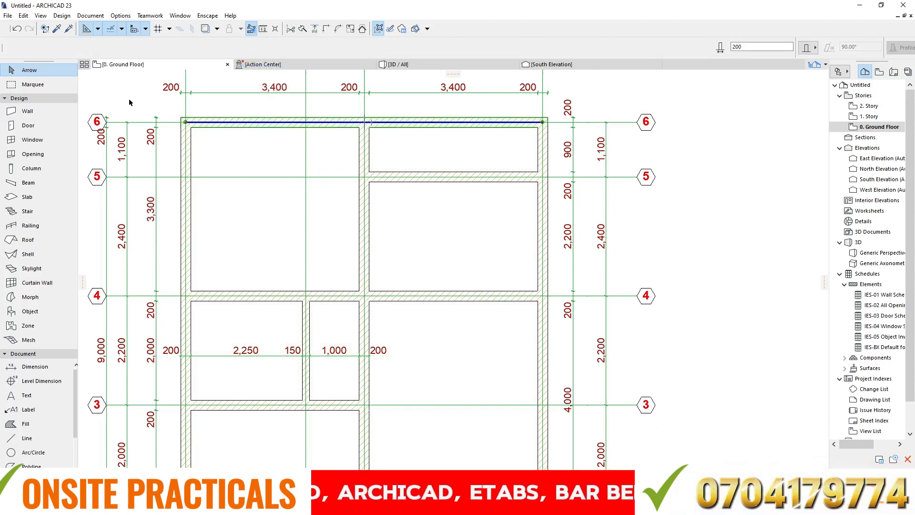
Step: Select the floor slab in the ground floor plan and hide its Finish - Floor layer
scroll(384, 129, down, 4)
scroll(387, 161, up, 3)
scroll(390, 162, up, 1)
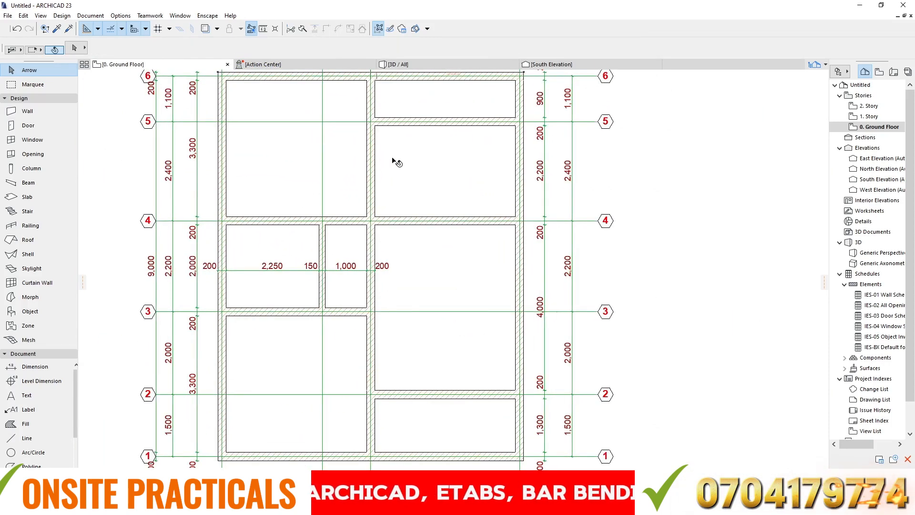
click(397, 158)
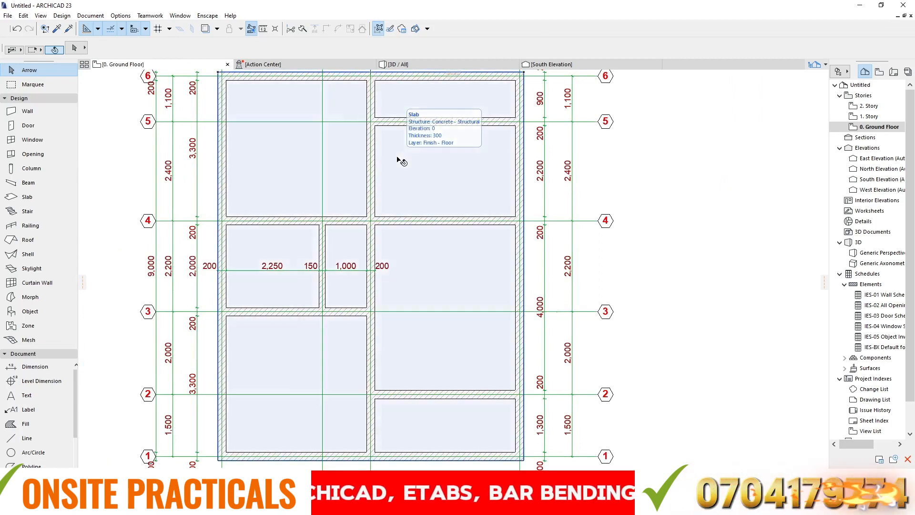
key(Escape)
scroll(539, 184, down, 1)
scroll(541, 176, up, 1)
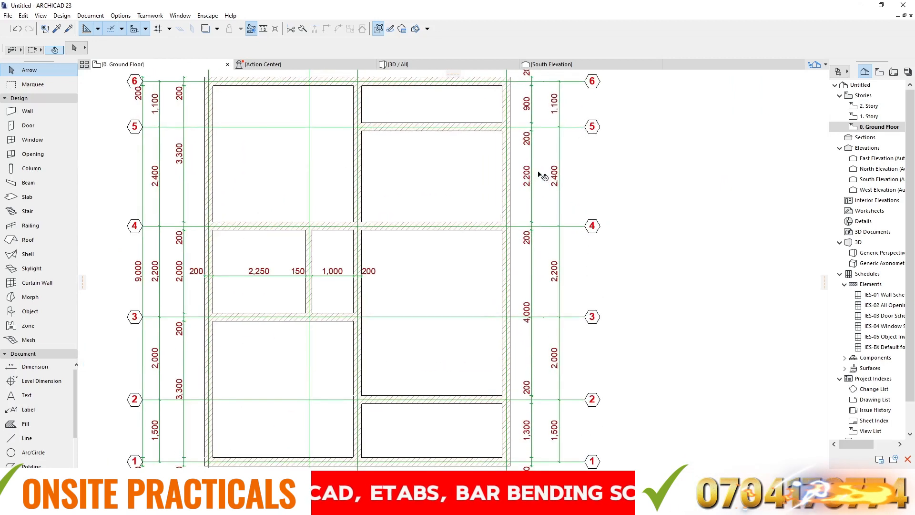
click(388, 158)
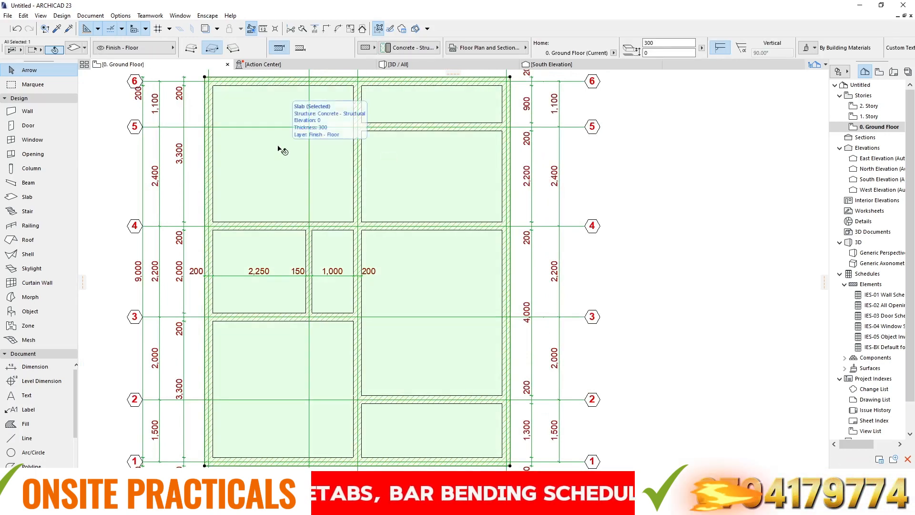
right_click(247, 161)
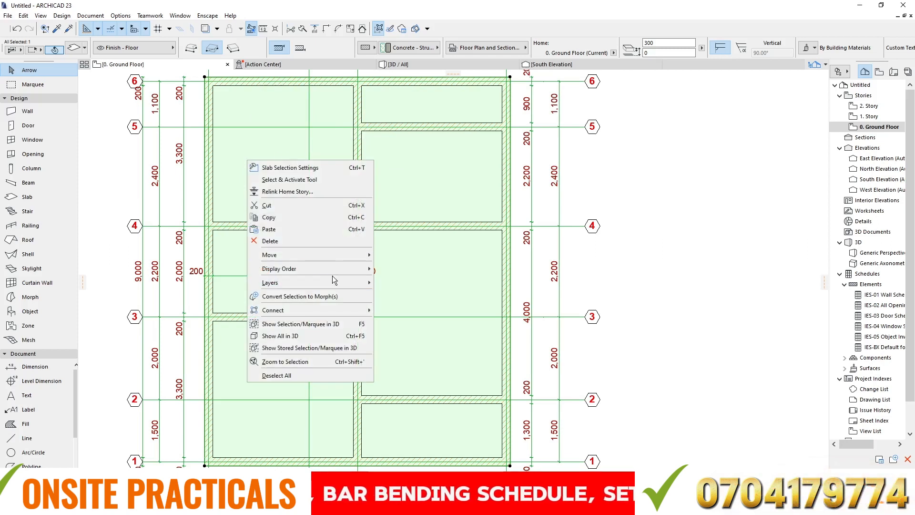
mouse_move(336, 282)
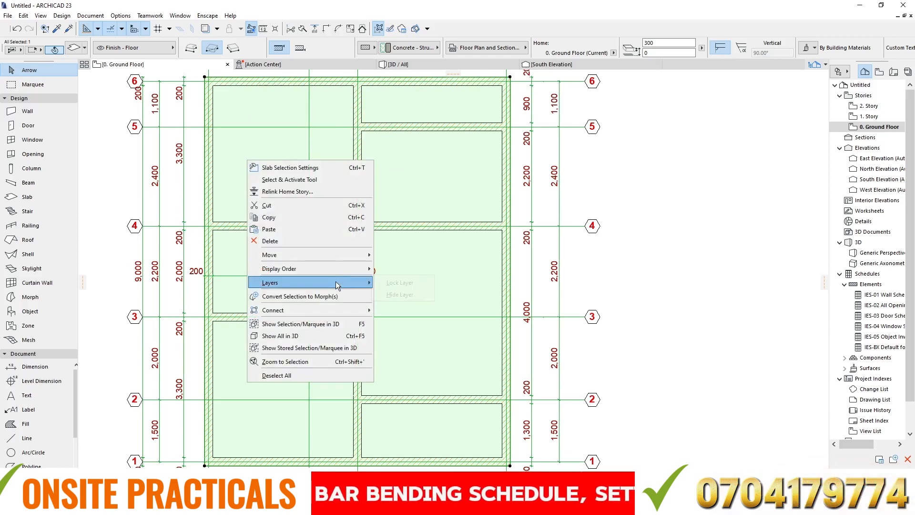
click(400, 294)
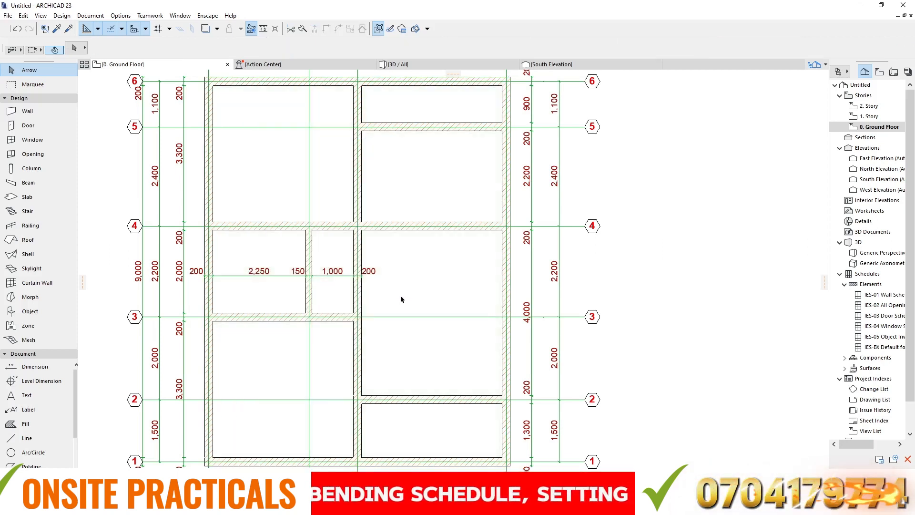
Step: Check the plan's room areas for a selectable slab, and examine the building's floor in the 3D view
drag(271, 142, 398, 195)
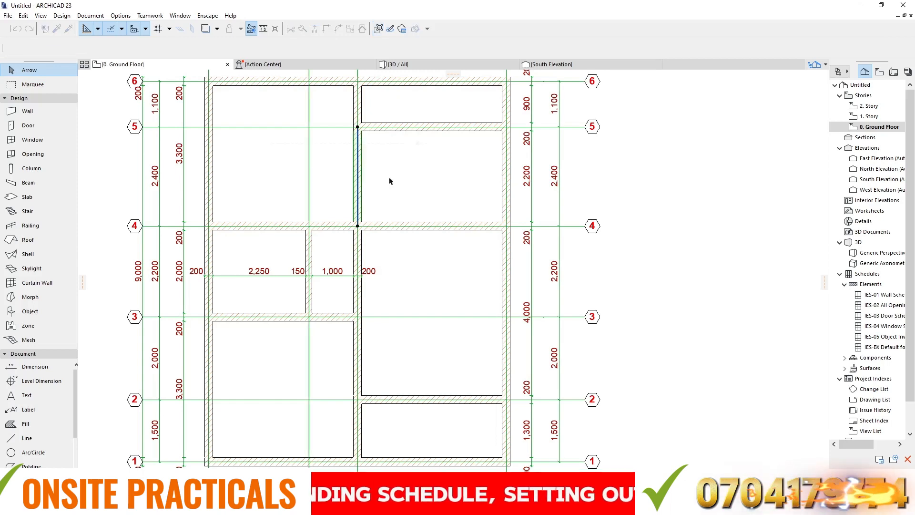
click(252, 157)
click(256, 165)
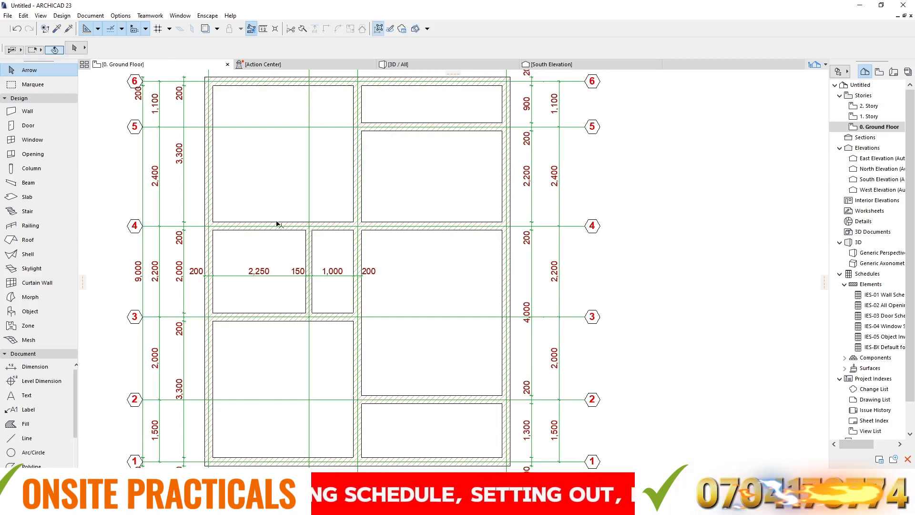
click(406, 64)
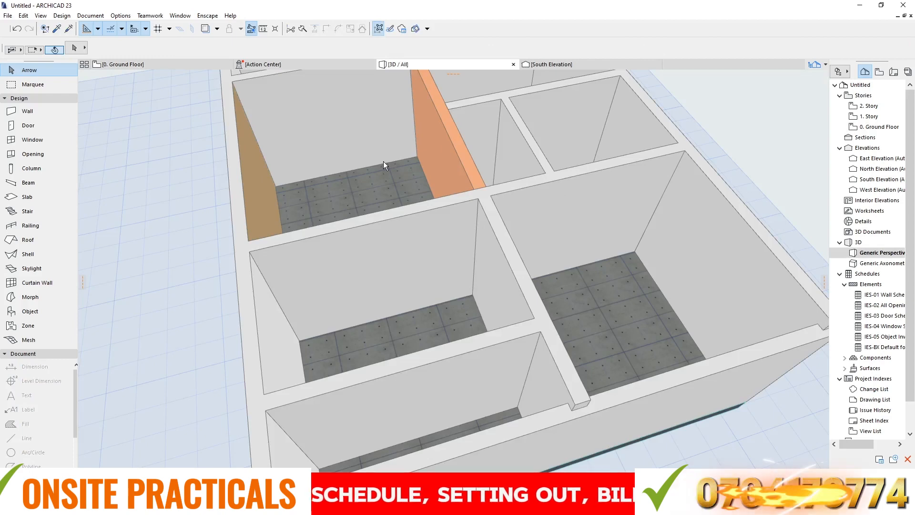
scroll(315, 185, down, 3)
scroll(352, 205, up, 5)
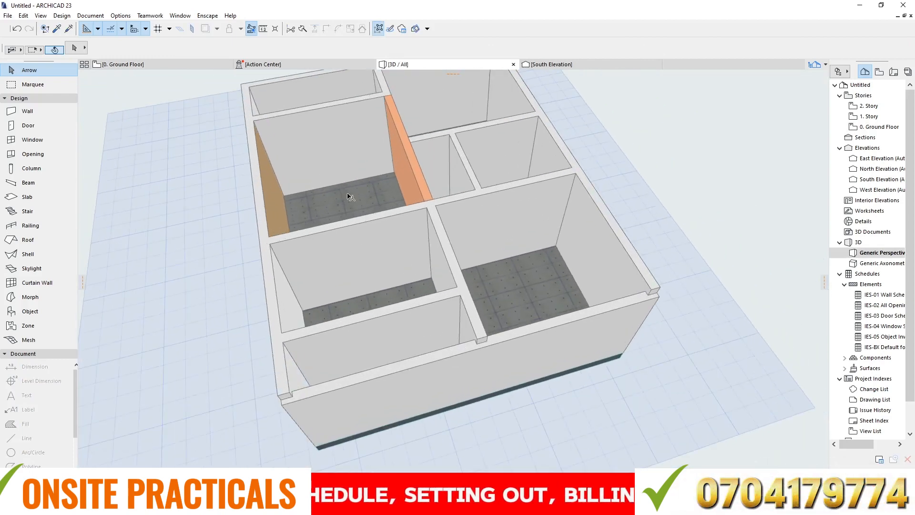